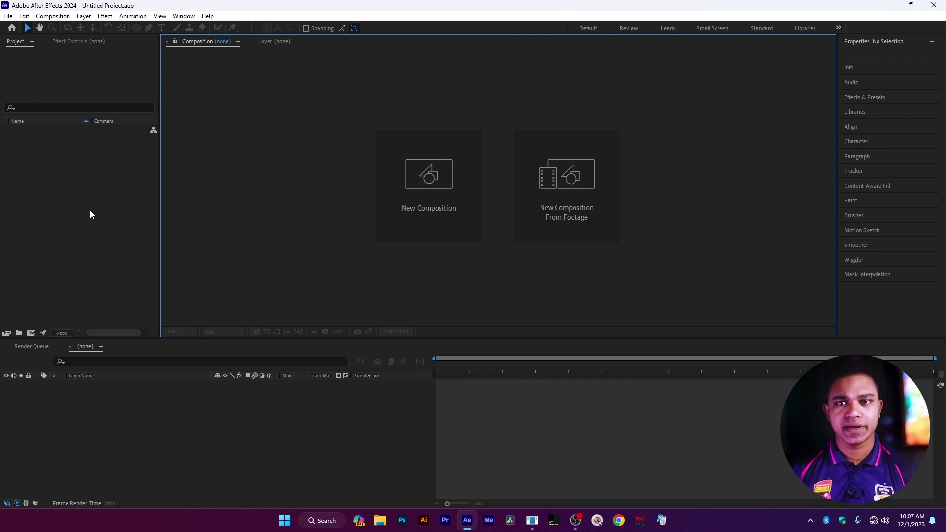
Import MVI_0690.MOV from the Client folder and create a new composition from the clip.
double_click(90, 211)
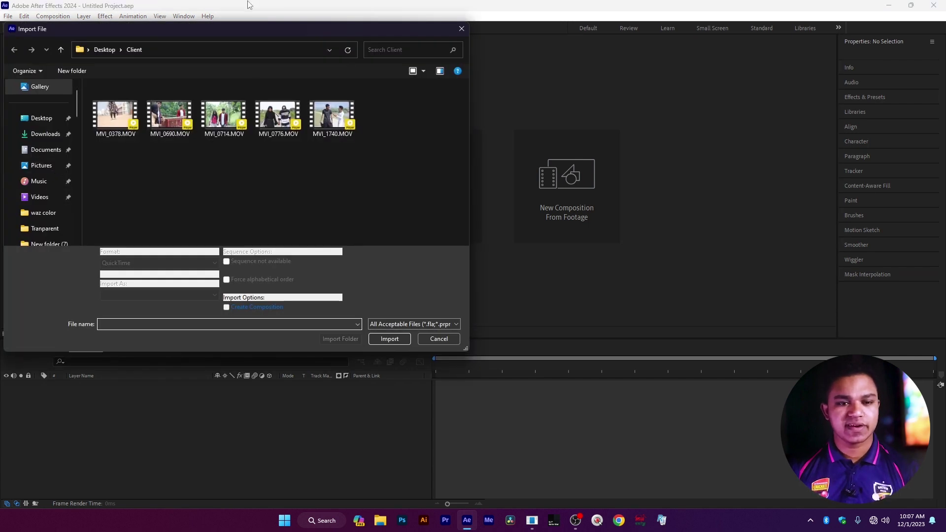
click(232, 124)
click(178, 113)
click(390, 339)
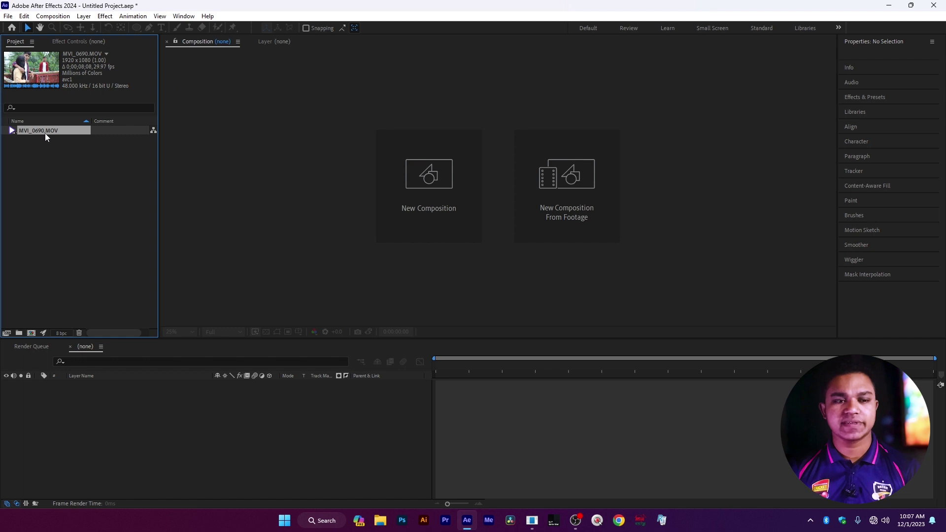
drag(46, 131, 31, 332)
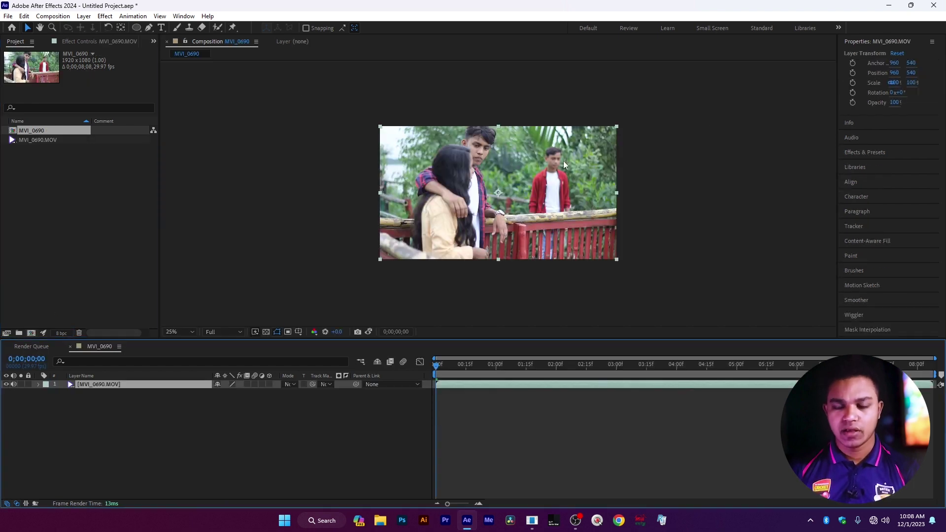
Split the MVI_0690.MOV layer at 0;00;03;17, where the man in red raises his hand.
scroll(576, 229, up, 2)
scroll(518, 212, down, 2)
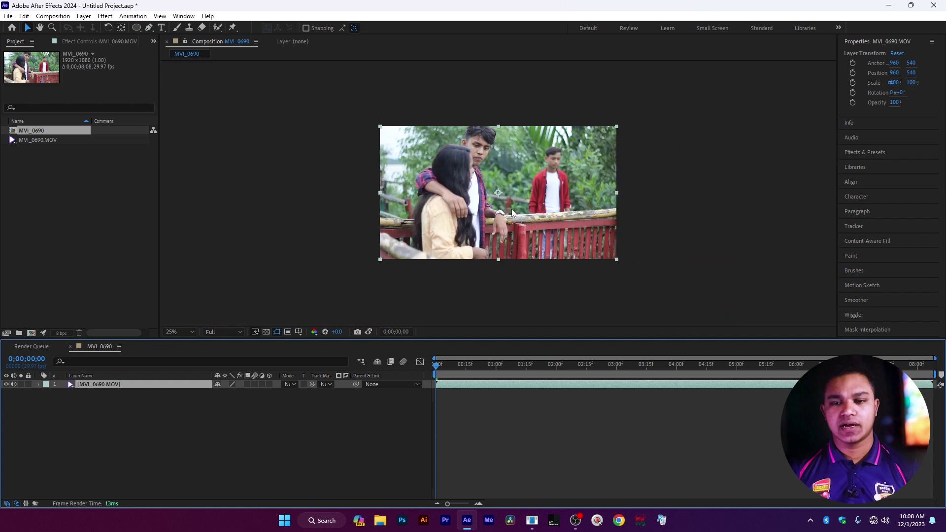
scroll(511, 140, up, 1)
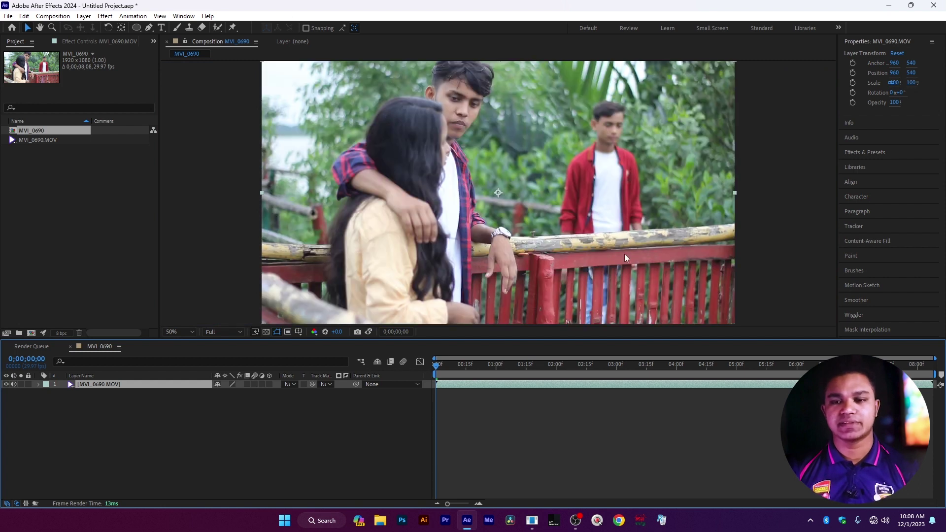
scroll(506, 181, down, 1)
scroll(489, 221, up, 2)
scroll(480, 215, down, 1)
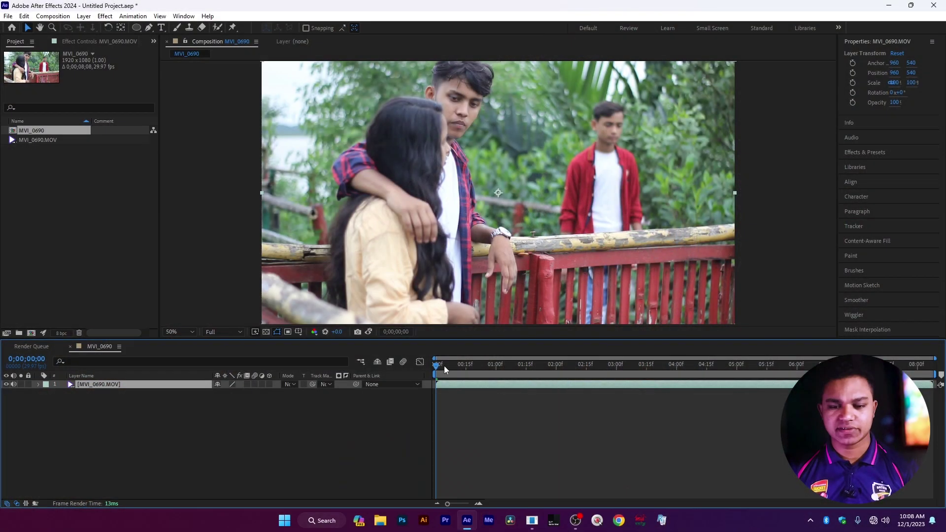
drag(445, 369, 652, 374)
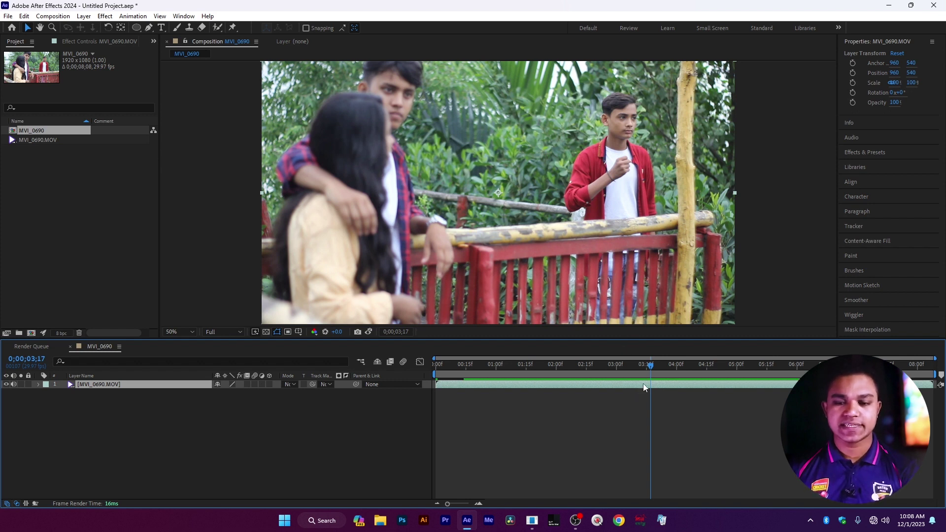
click(24, 16)
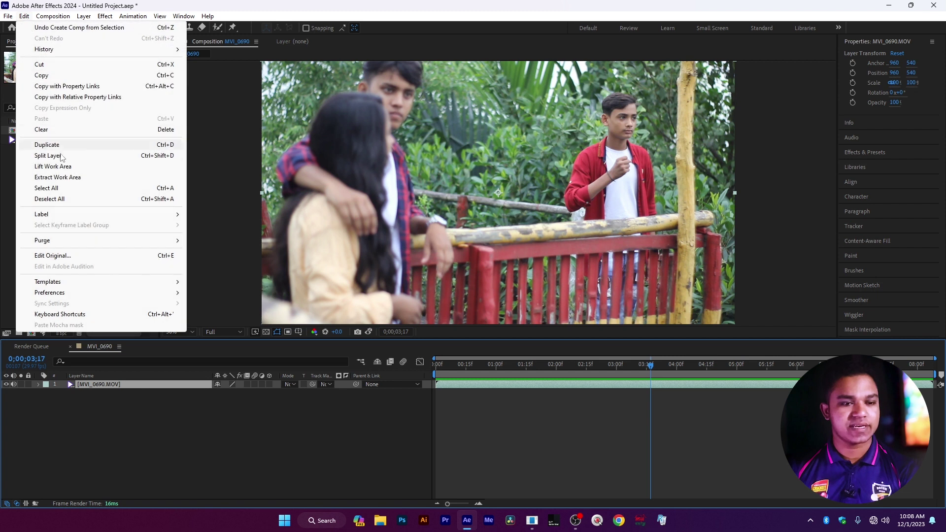
click(108, 155)
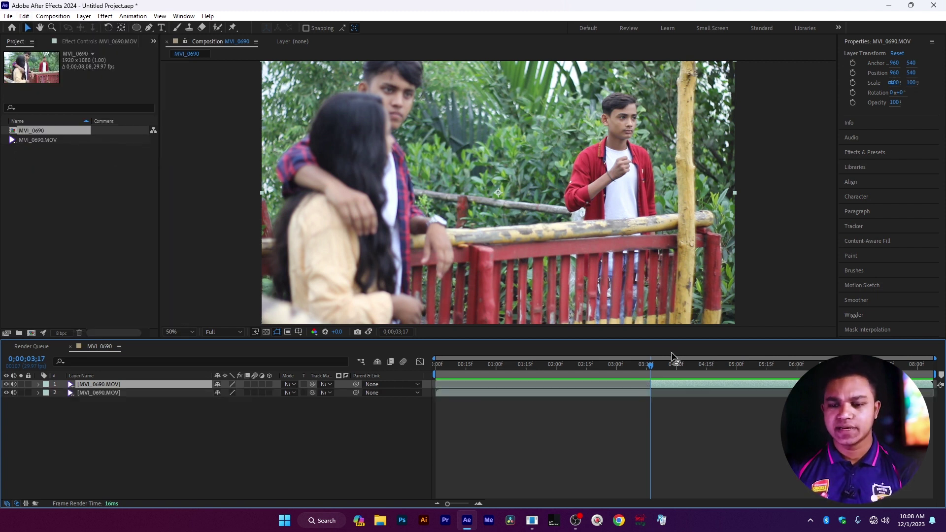
Apply Freeze Frame to the second part of the split clip at 0;00;03;17.
right_click(661, 385)
mouse_move(692, 148)
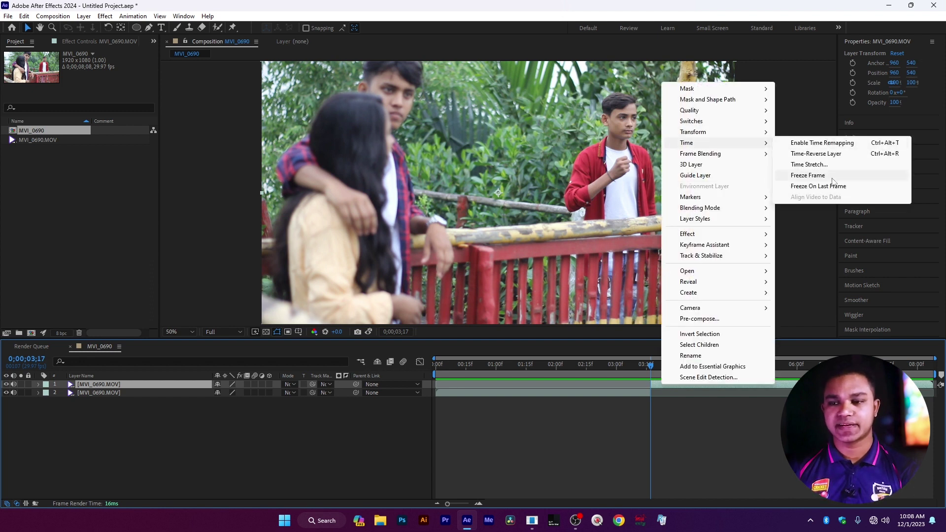
click(808, 176)
mouse_move(658, 366)
mouse_down()
mouse_move(589, 376)
mouse_move(676, 379)
mouse_move(656, 381)
mouse_up()
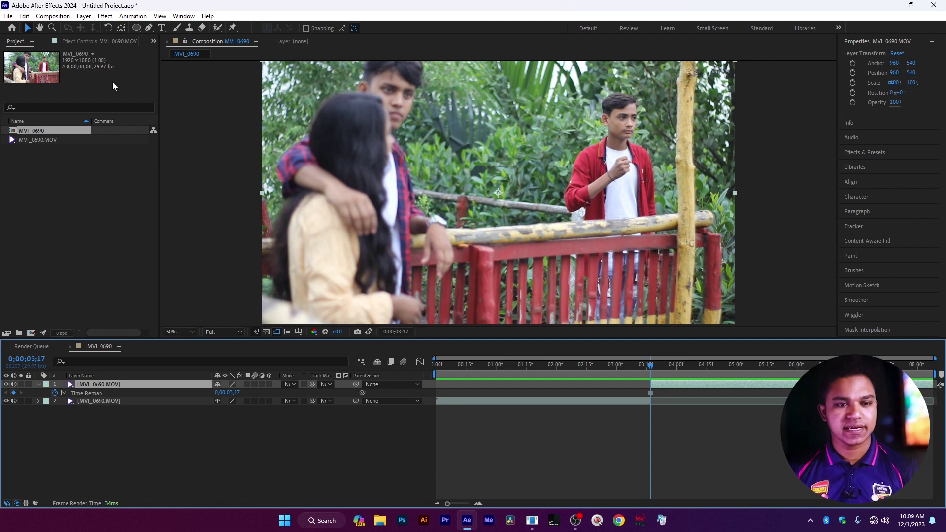
Draw a circular mask with the Ellipse tool on the frozen layer, over the foliage beside the man in red.
click(137, 30)
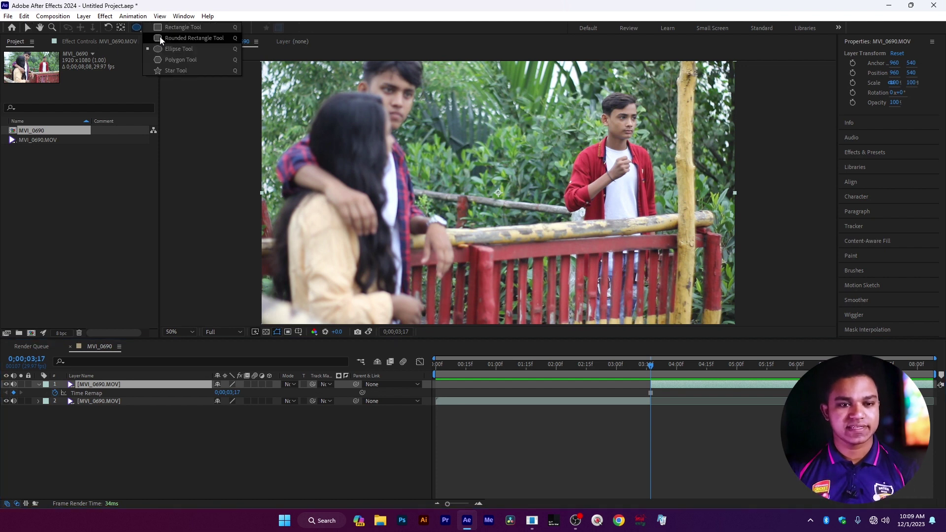
click(168, 30)
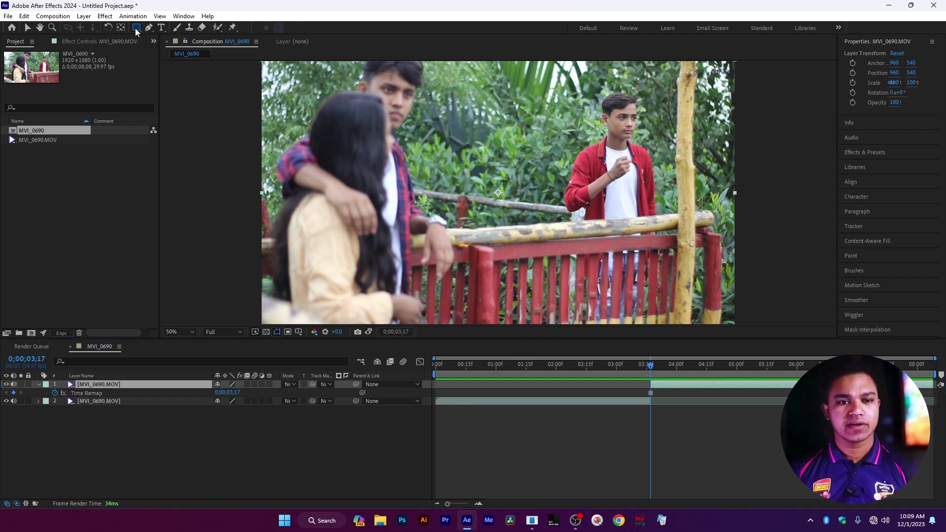
click(136, 29)
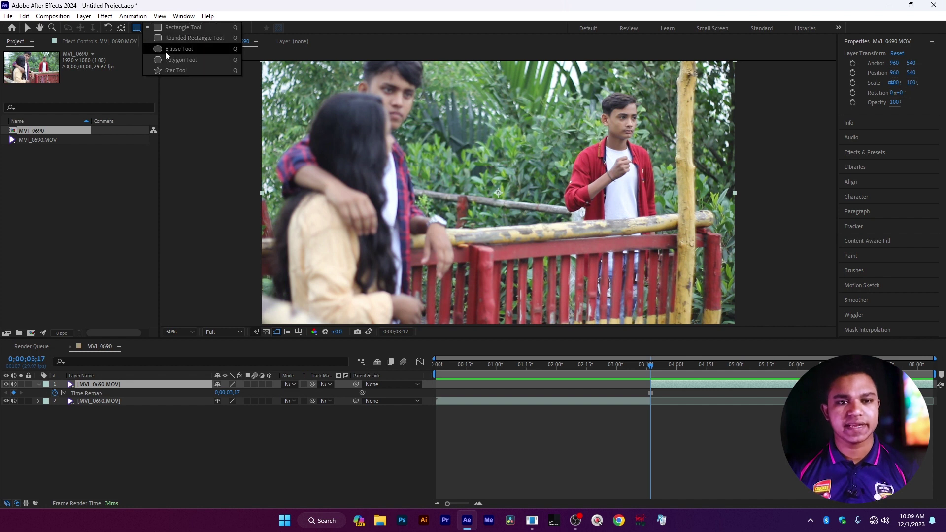
click(175, 48)
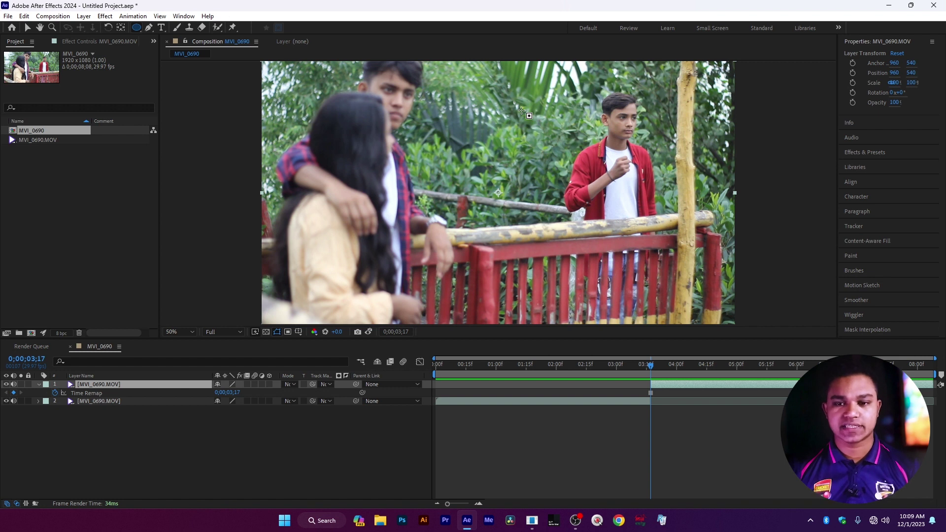
drag(531, 109, 556, 125)
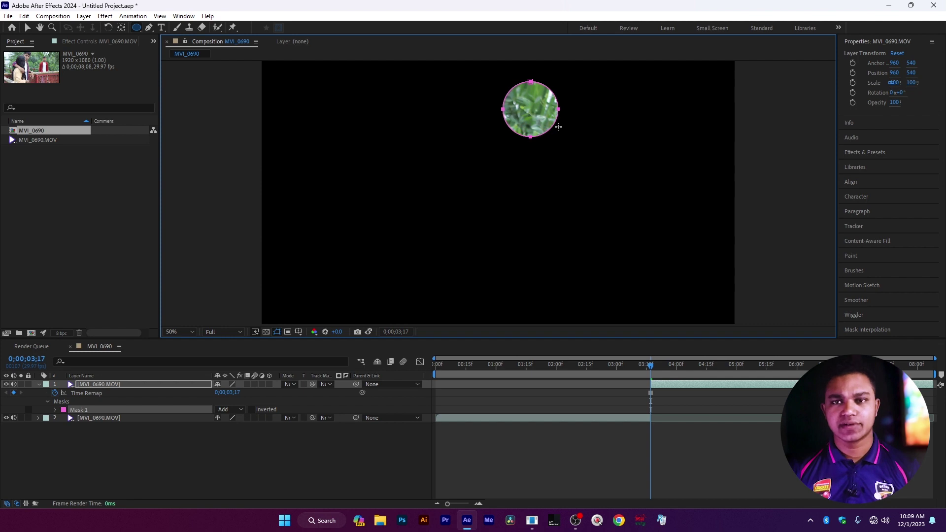
Invert Mask 1 on the frozen layer so it cuts a circular hole, and collapse the layer's properties.
click(45, 384)
click(40, 383)
click(39, 384)
click(40, 385)
click(40, 386)
click(40, 385)
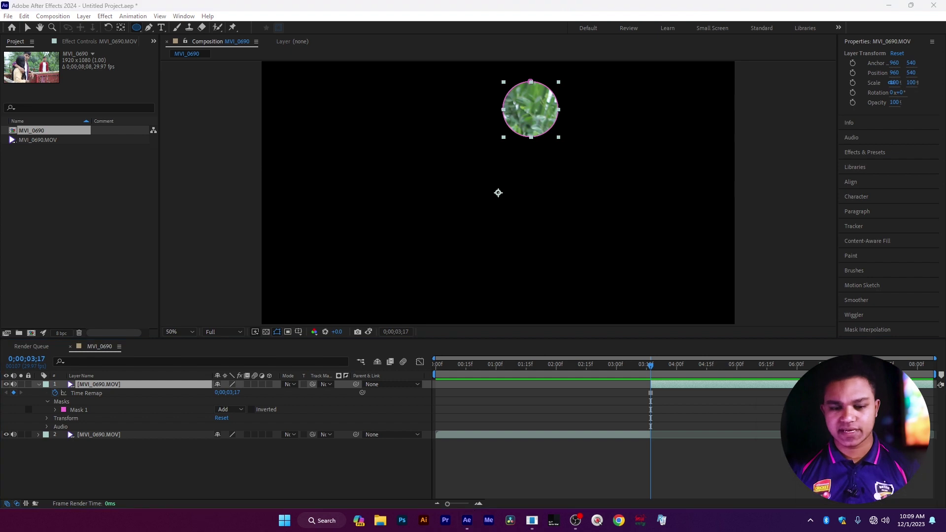
click(241, 410)
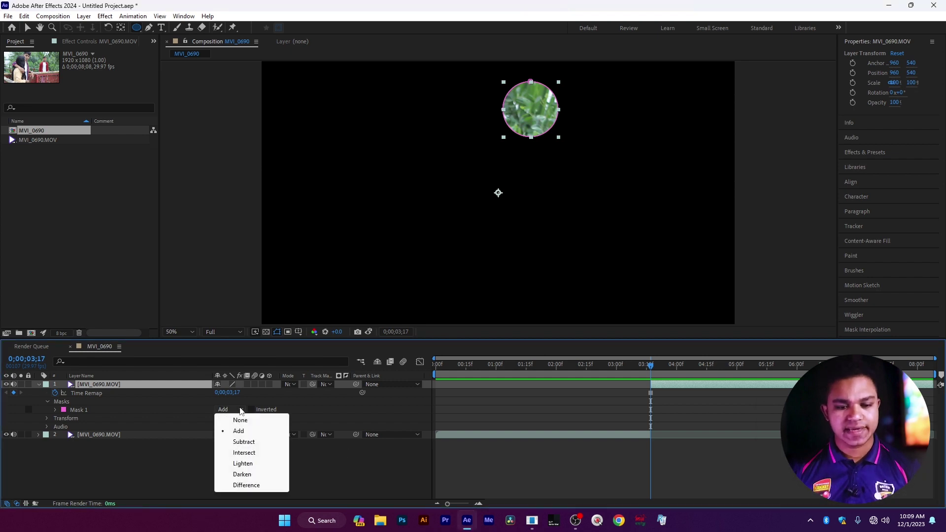
click(255, 409)
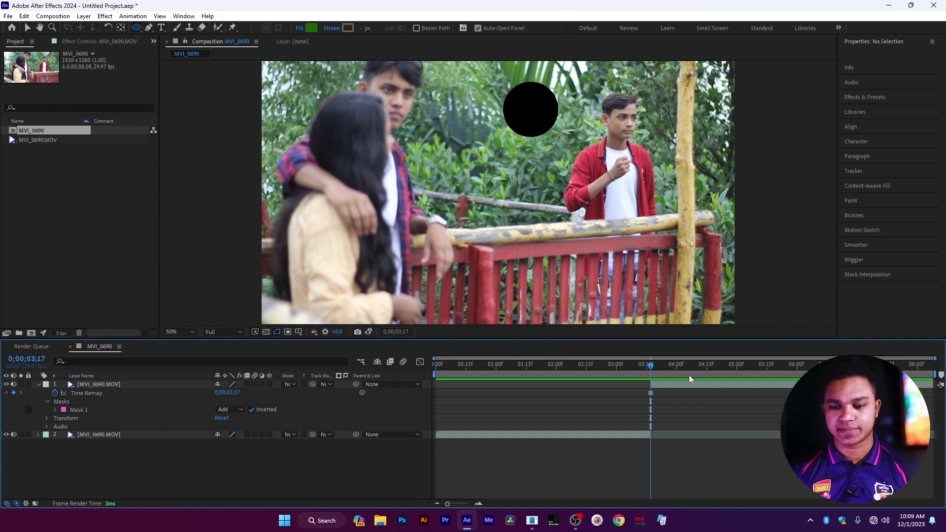
click(39, 385)
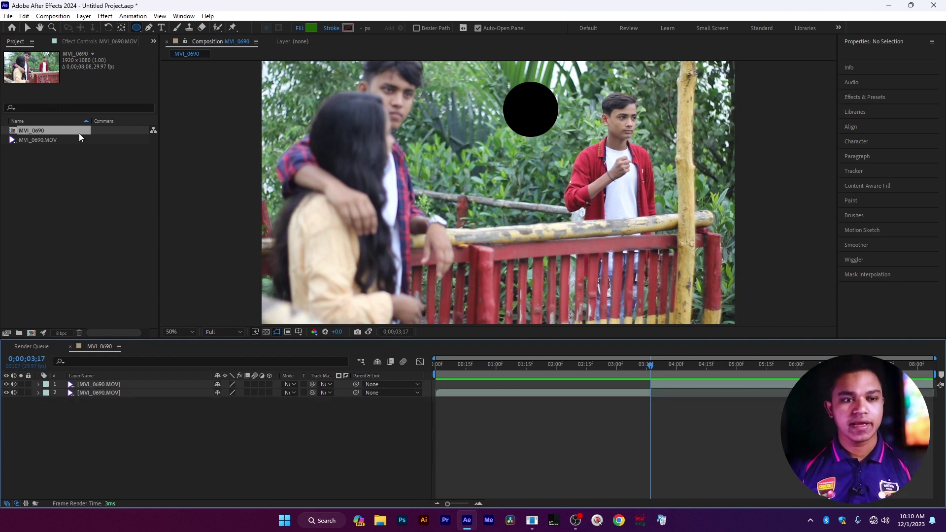
Return to the Selection tool and make the frozen clip layer a 3D layer.
click(31, 29)
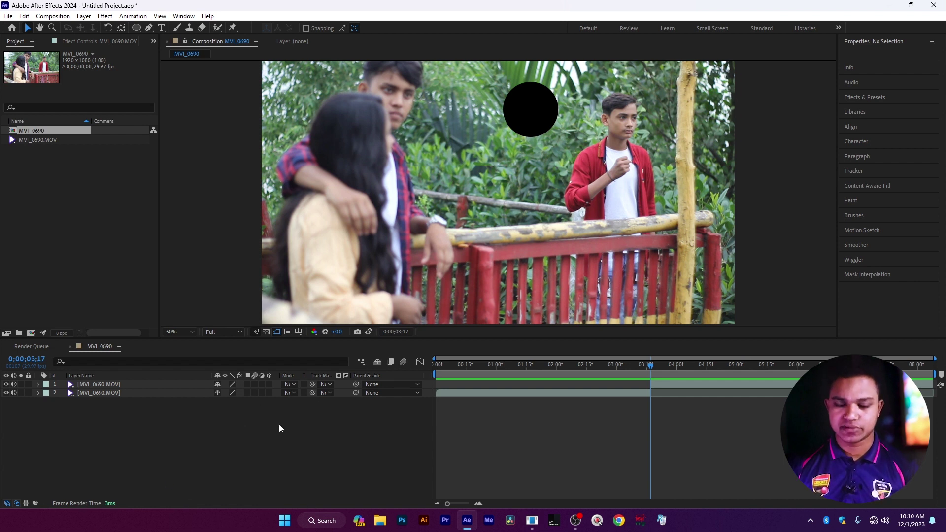
click(268, 384)
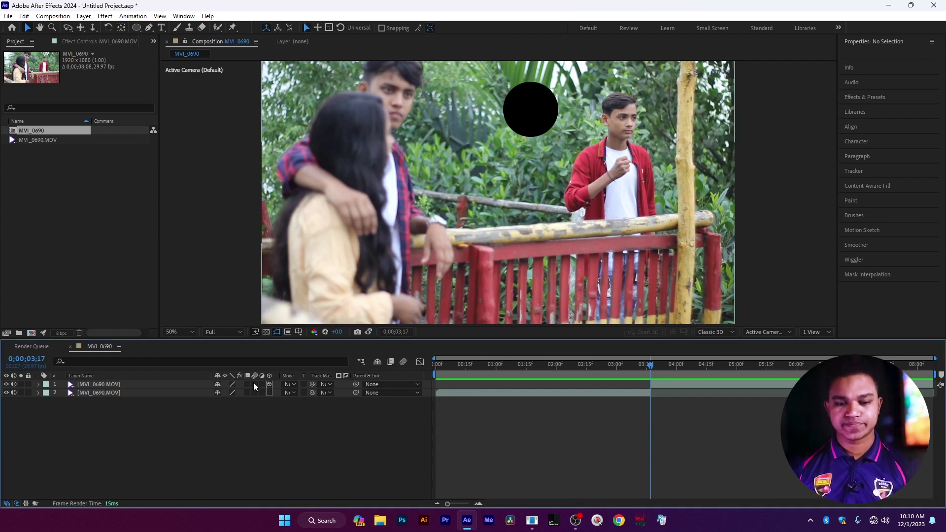
scroll(601, 223, down, 2)
scroll(601, 223, up, 2)
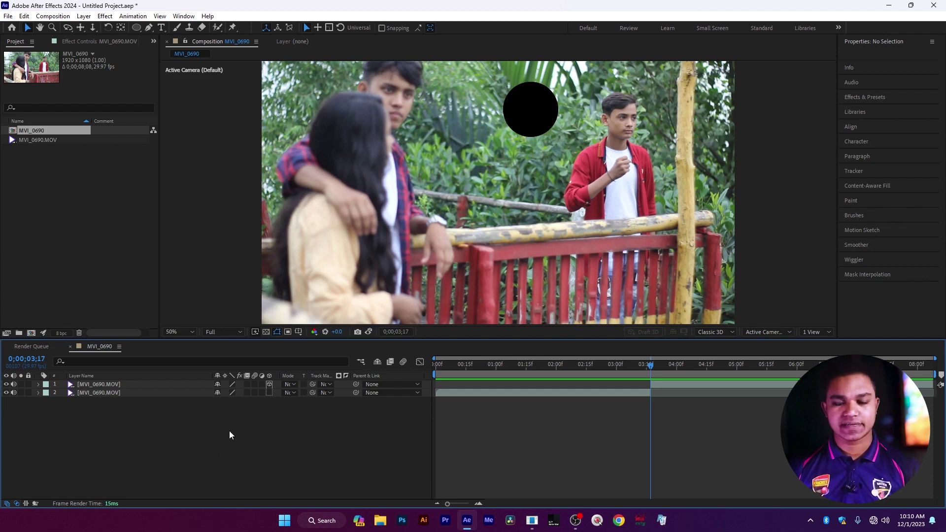
Add a two-node camera named Camera 1 with the 35mm preset to the composition.
right_click(161, 406)
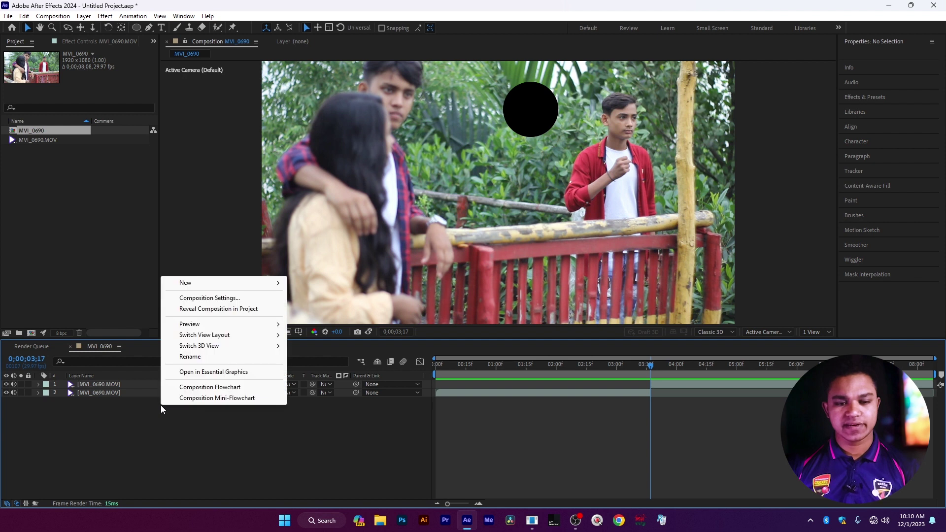
mouse_move(206, 289)
click(314, 331)
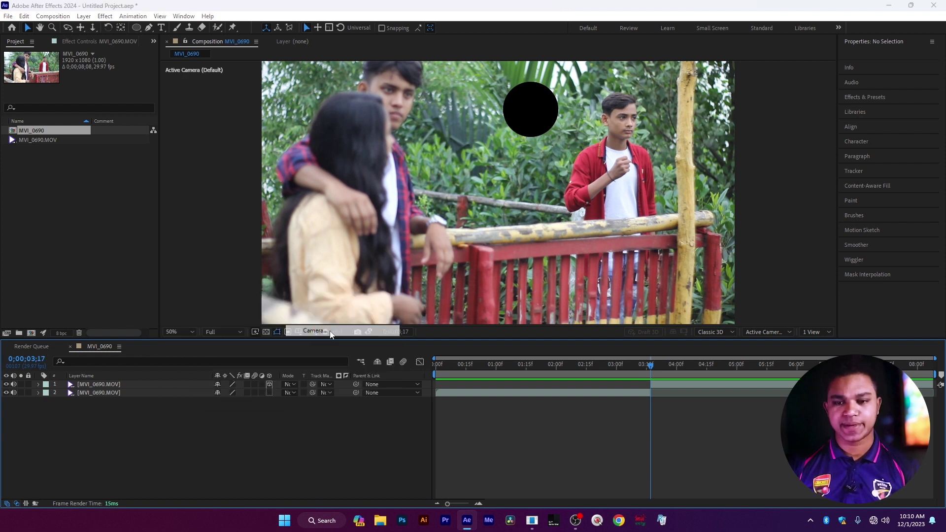
drag(449, 146, 441, 127)
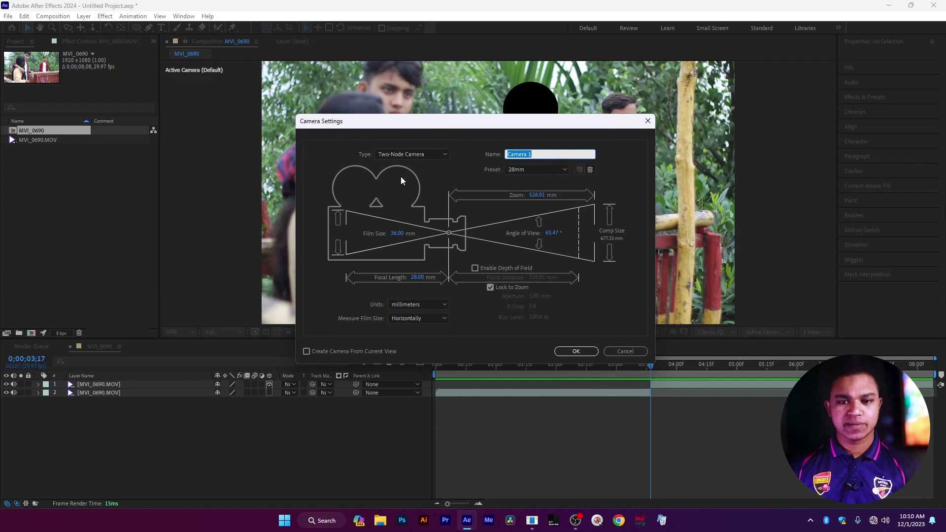
click(425, 154)
click(401, 163)
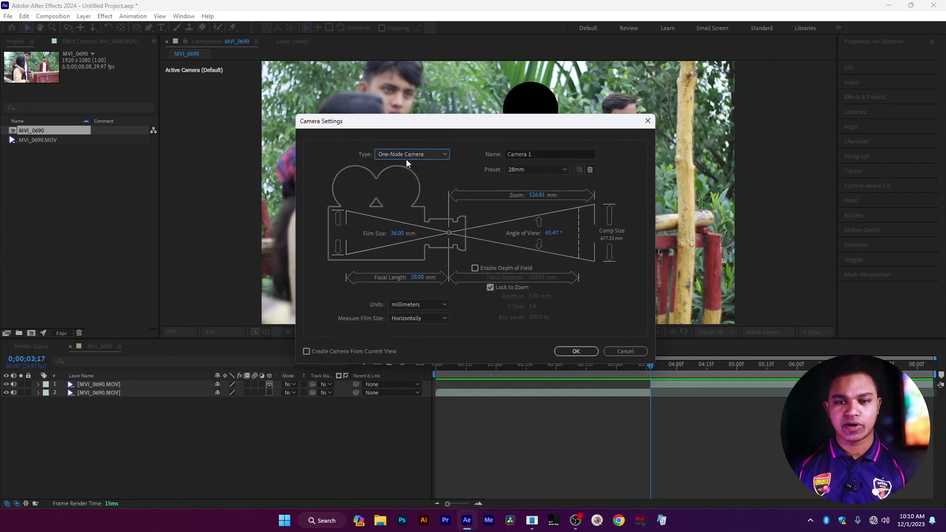
click(421, 156)
click(410, 176)
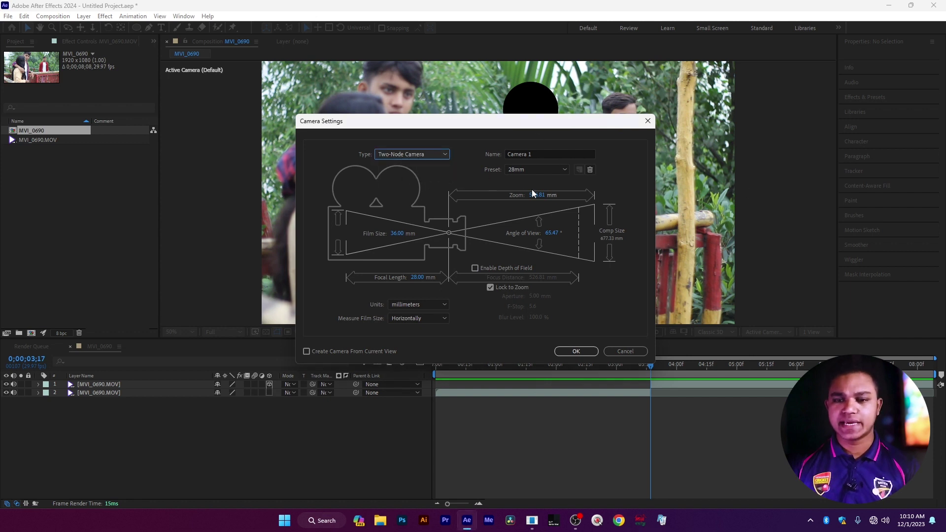
click(545, 170)
click(533, 235)
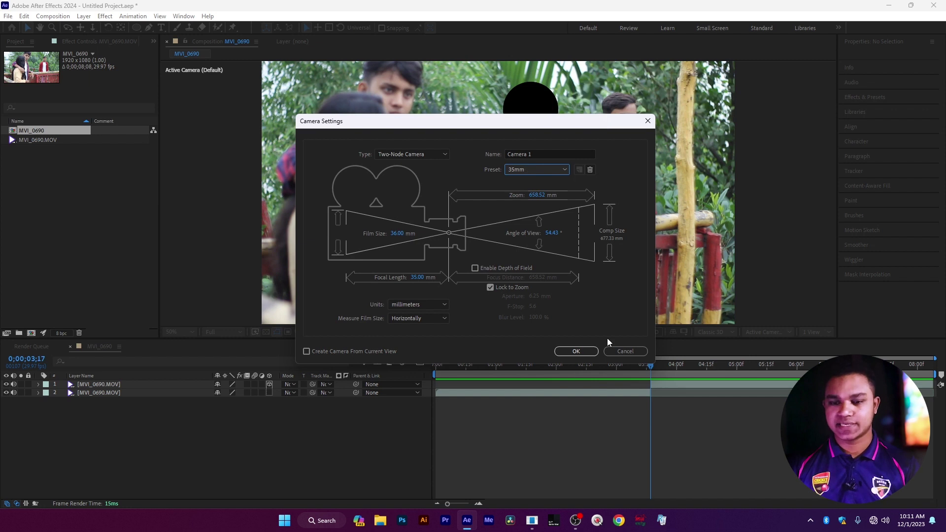
click(582, 350)
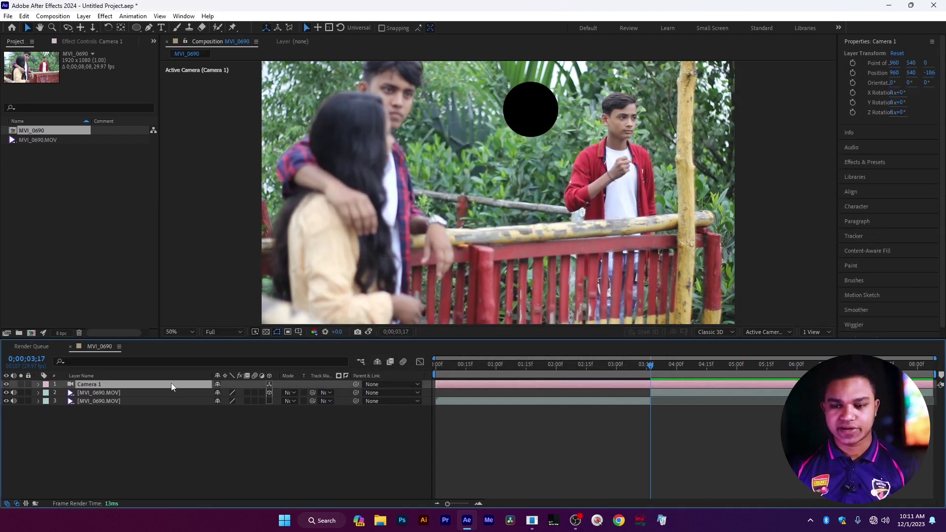
Switch the composition viewer to the 2 Views layout and select the frozen clip layer.
key(comma)
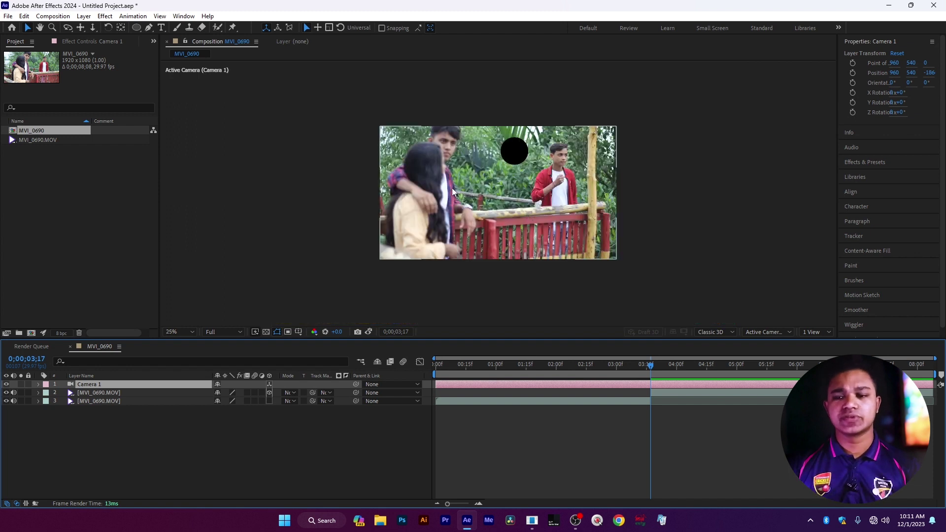
key(period)
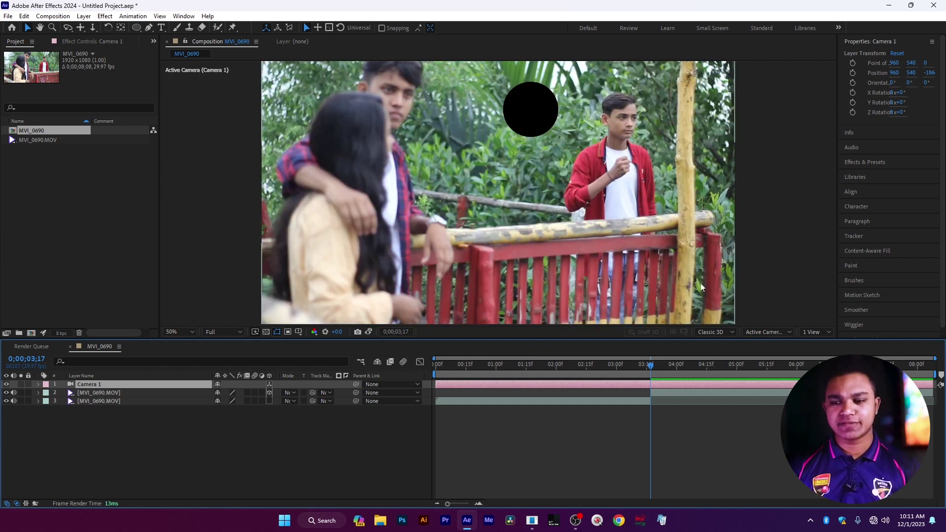
click(814, 334)
click(822, 353)
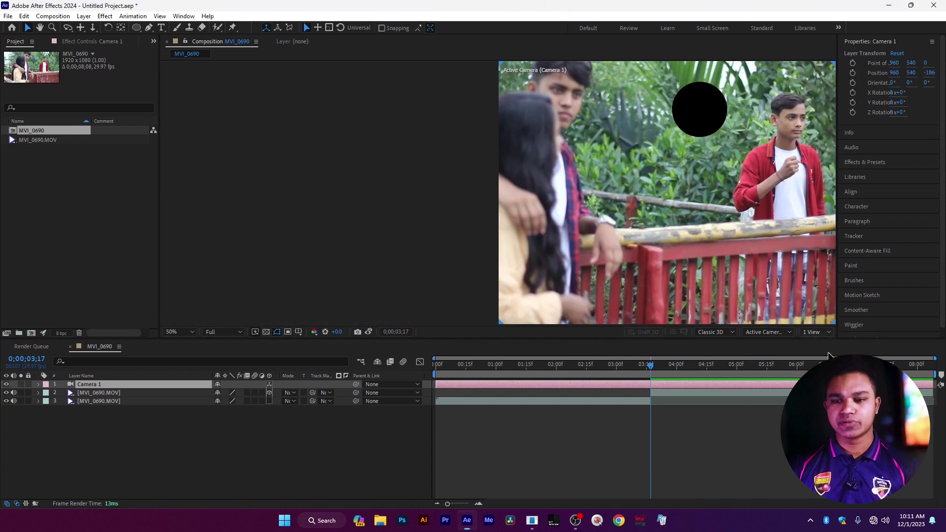
scroll(389, 250, up, 5)
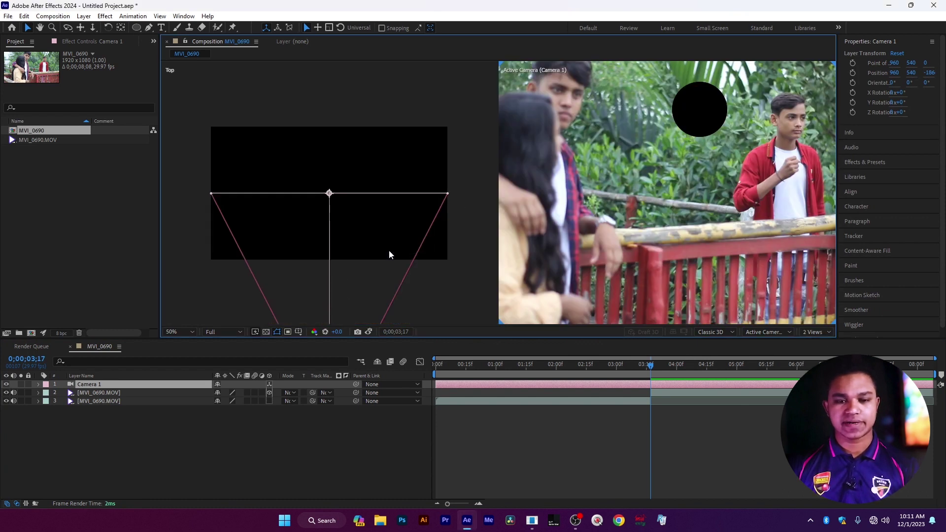
scroll(296, 192, down, 5)
click(662, 395)
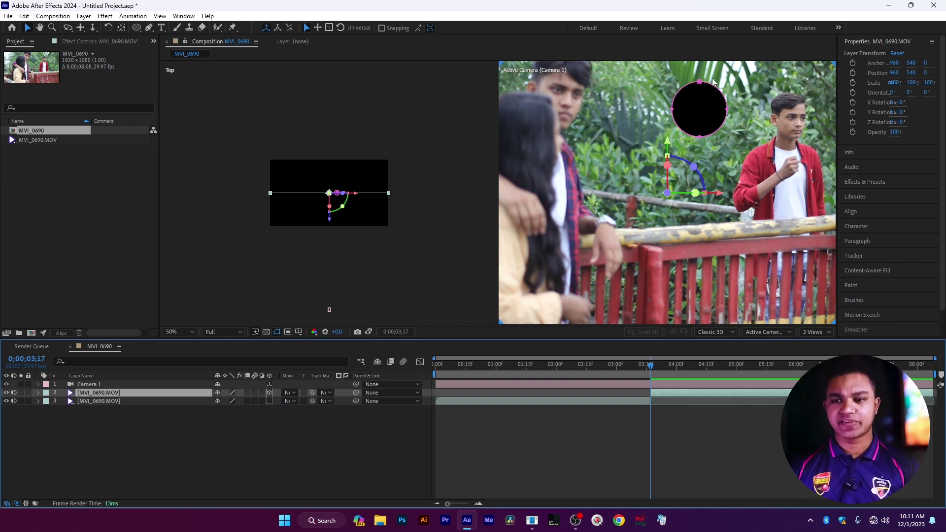
Move the frozen clip's anchor point to the centre of the circular hole, about 1088, 204, and return to the Selection tool.
key(comma)
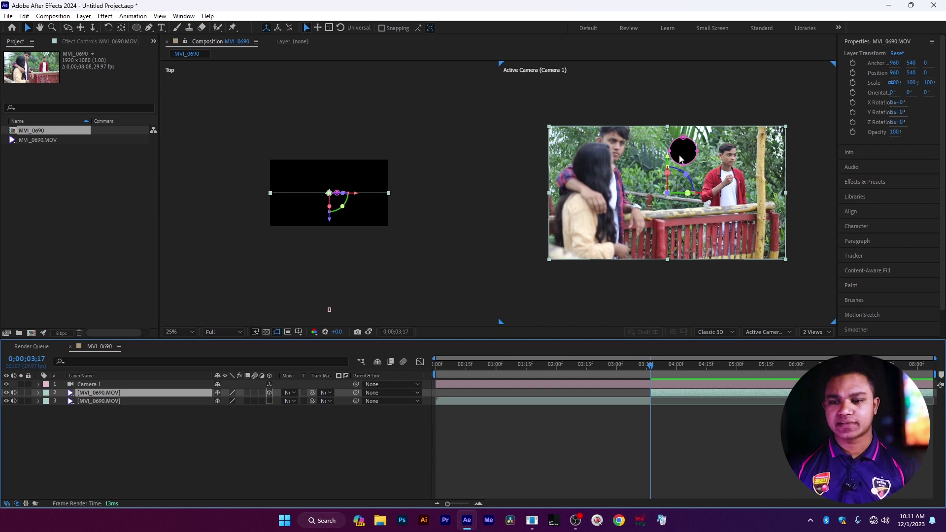
click(122, 28)
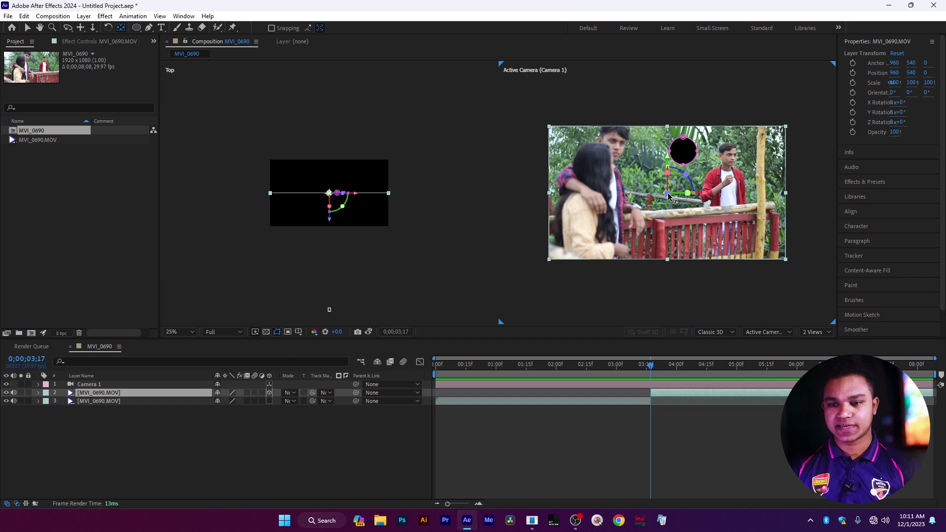
drag(667, 197, 682, 151)
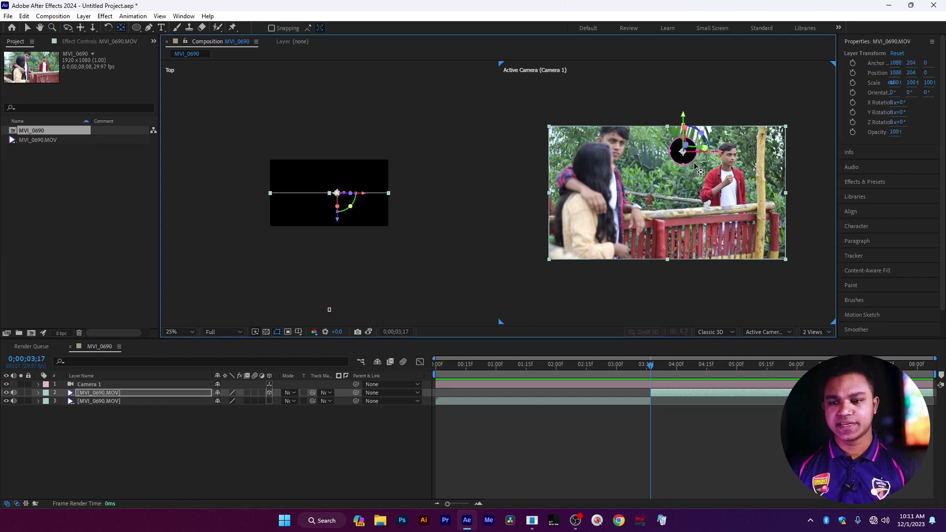
key(period)
key(period)
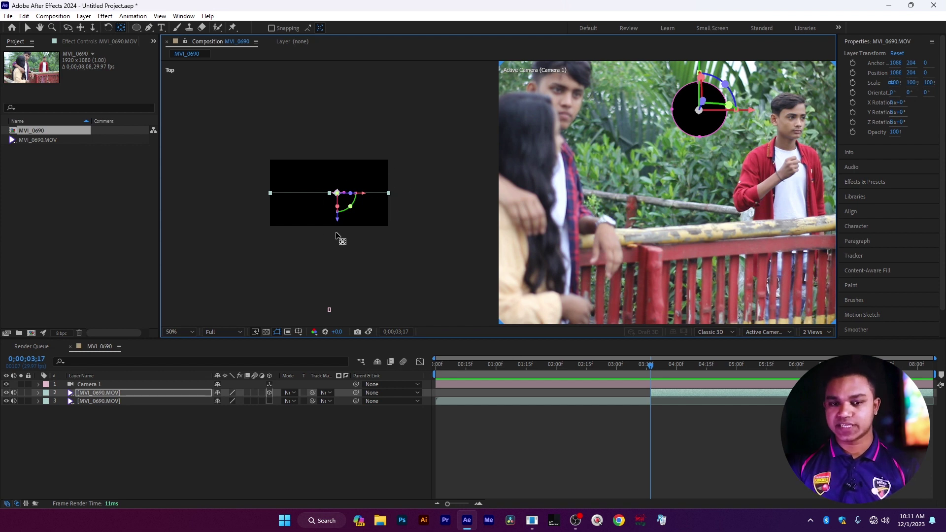
click(30, 28)
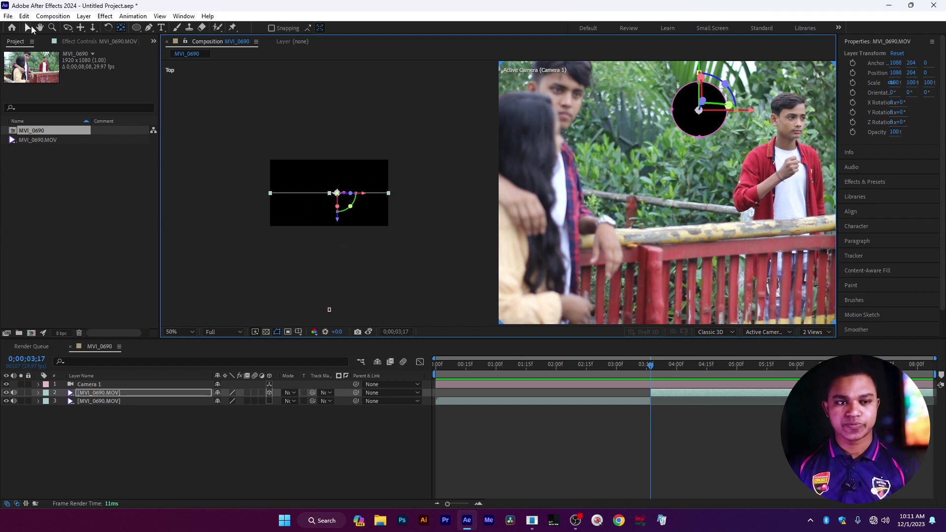
Duplicate the frozen clip layer and move the copy back in the Top view to a Z position of about 188.
click(672, 395)
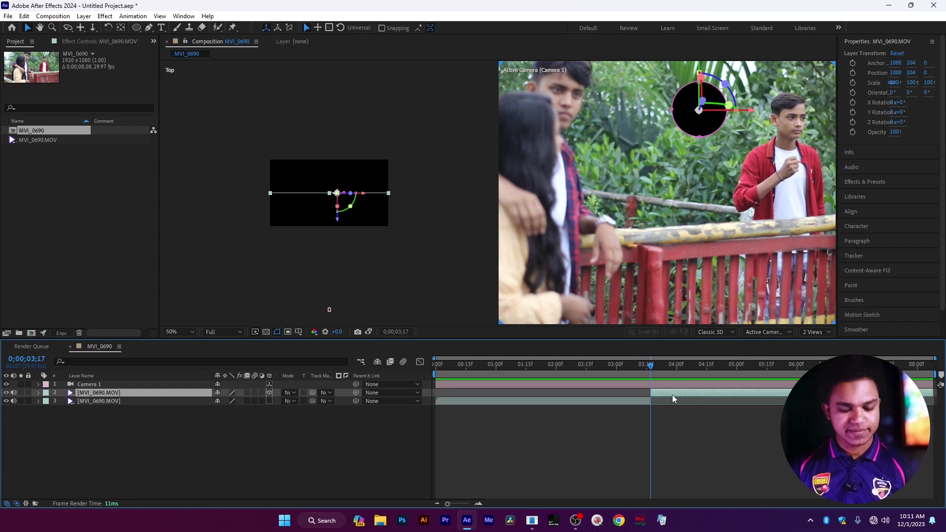
key(ctrl+d)
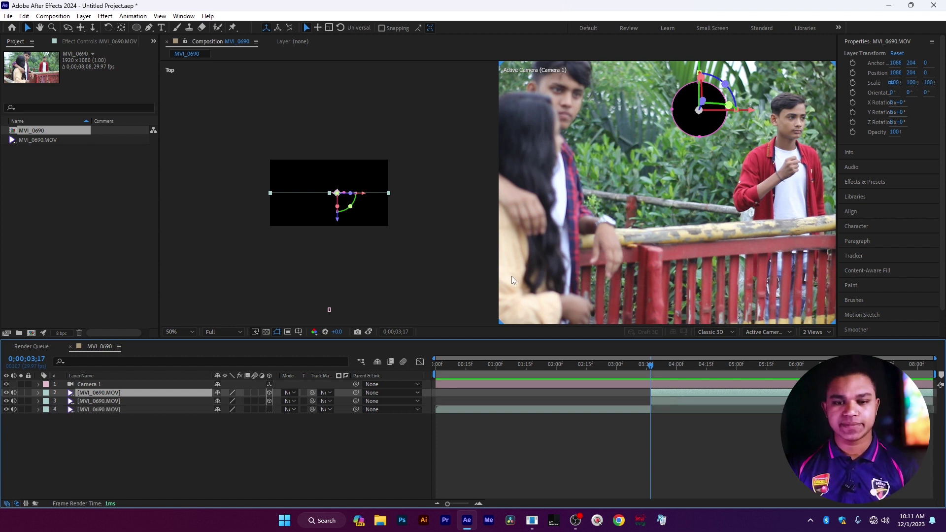
scroll(333, 220, up, 2)
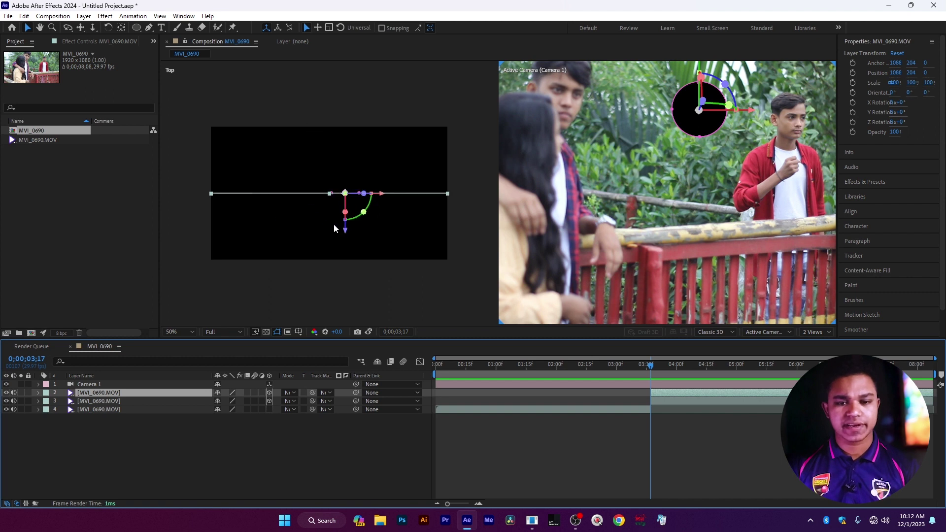
drag(345, 236, 372, 211)
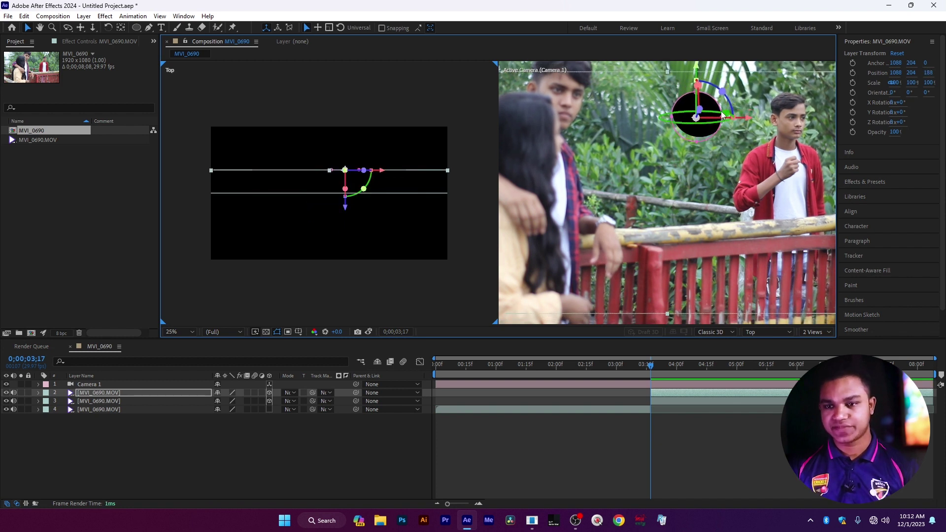
Shift the duplicate to about X 1123, Y 167 so its hole sits inside the front layer's hole, and deselect it.
click(39, 28)
drag(601, 197, 624, 332)
scroll(654, 302, down, 2)
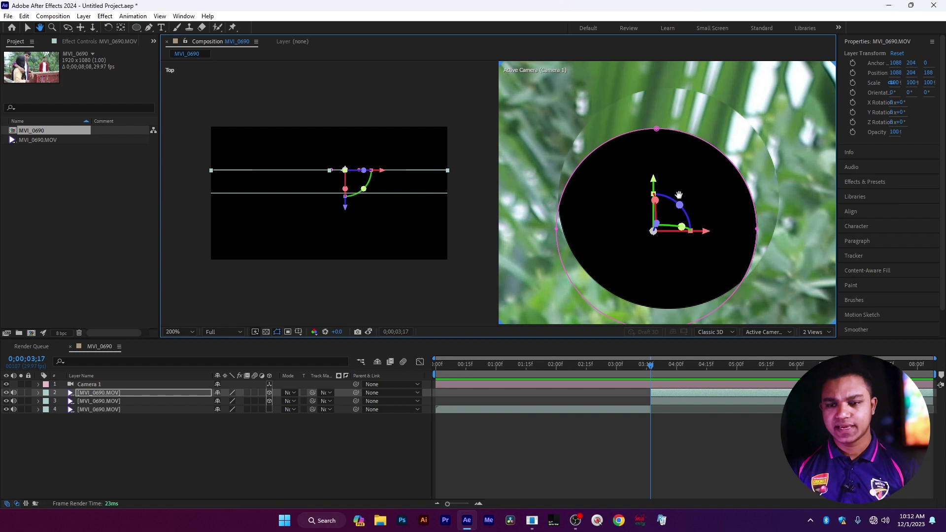
click(121, 28)
drag(706, 231, 746, 229)
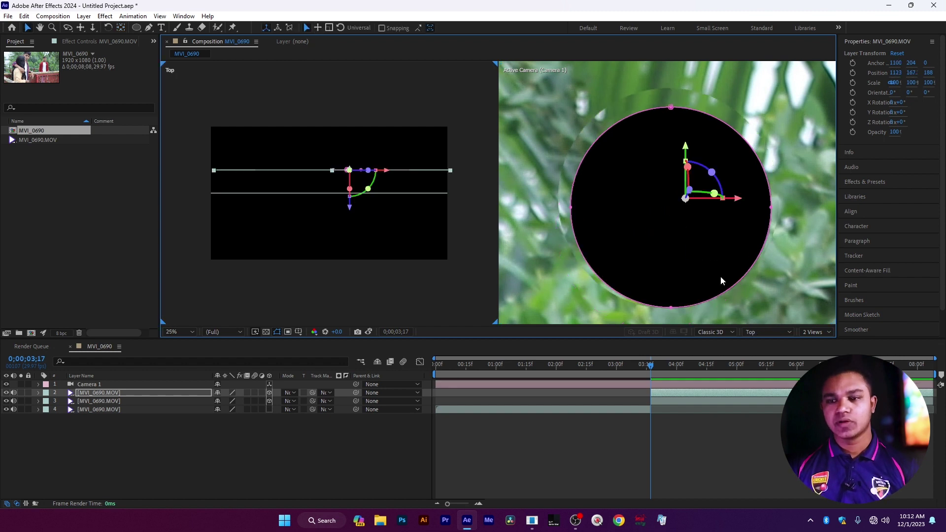
click(709, 476)
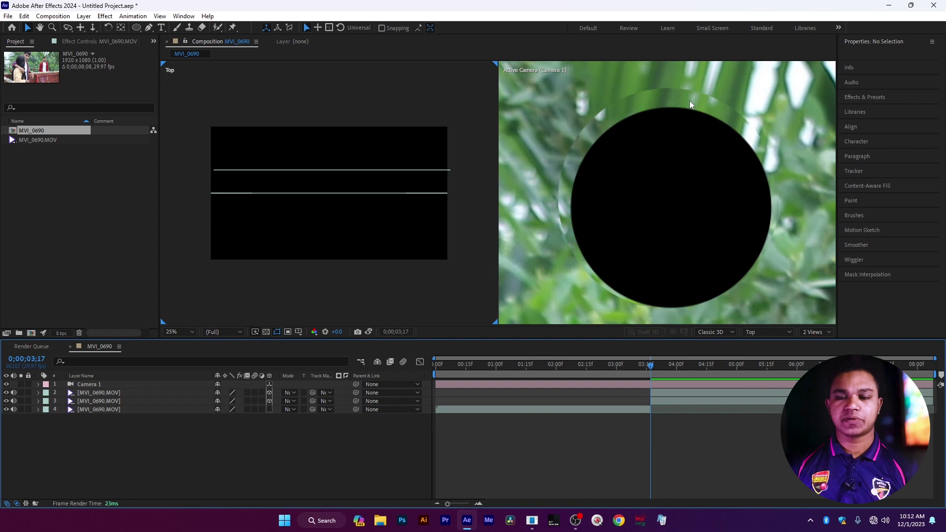
Make five more copies of the offset frozen layer, spacing each farther back in Z up to about 744.
click(679, 387)
click(677, 394)
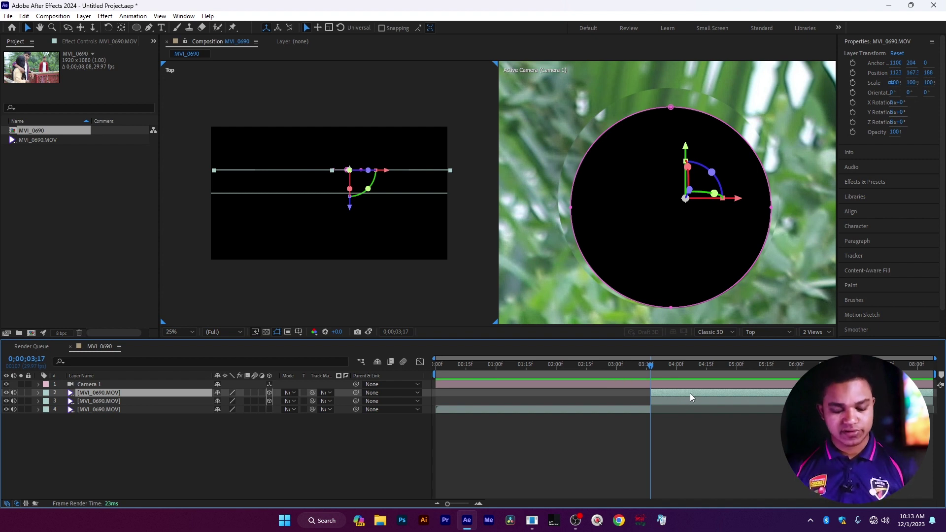
key(ctrl+d)
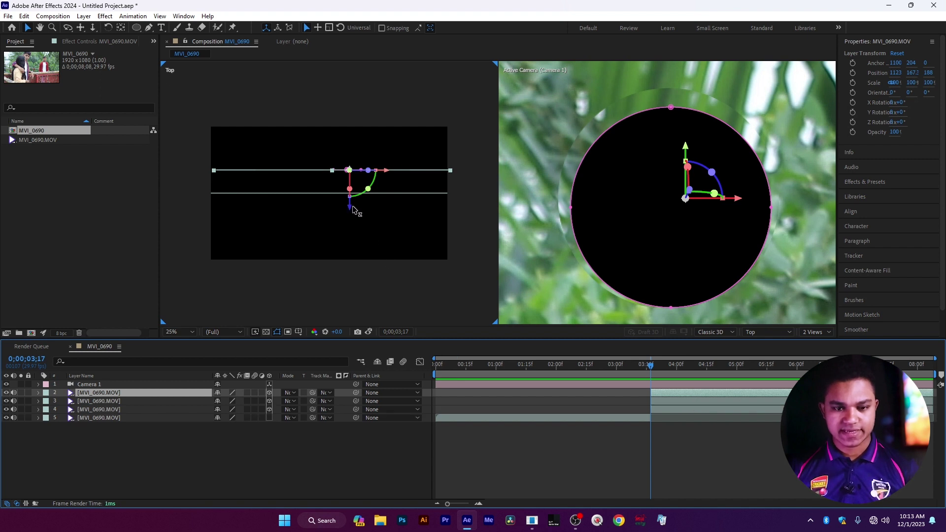
drag(352, 210, 357, 141)
key(ctrl+d)
key(ctrl+d)
key(ctrl+d)
key(ctrl+d)
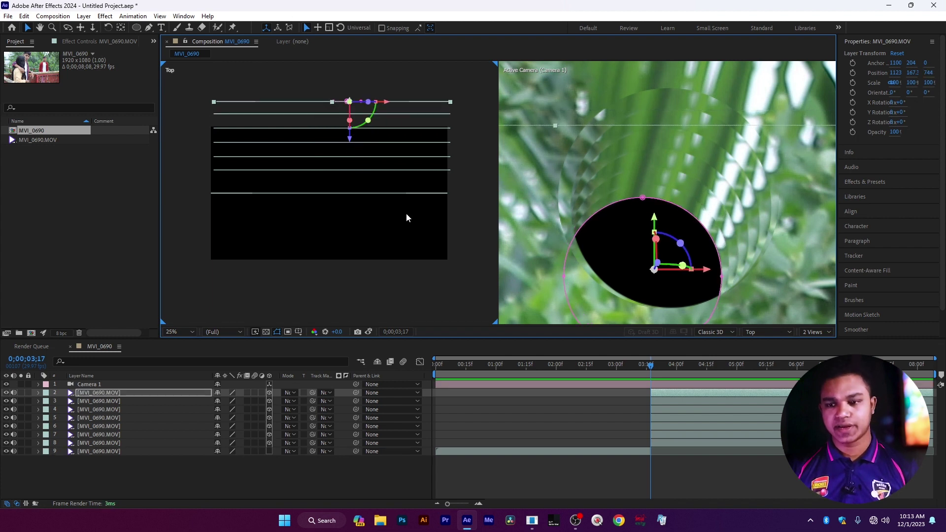
Examine the footage before the freeze at 0;00;02;16 in 1 View, and return to 0;00;03;17 in the 2 Views layout.
click(560, 484)
drag(650, 366, 588, 367)
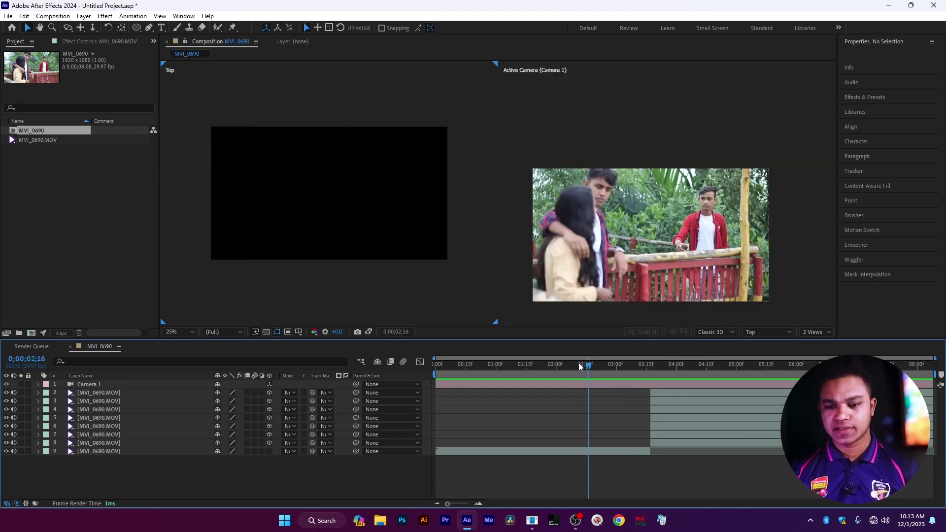
click(816, 332)
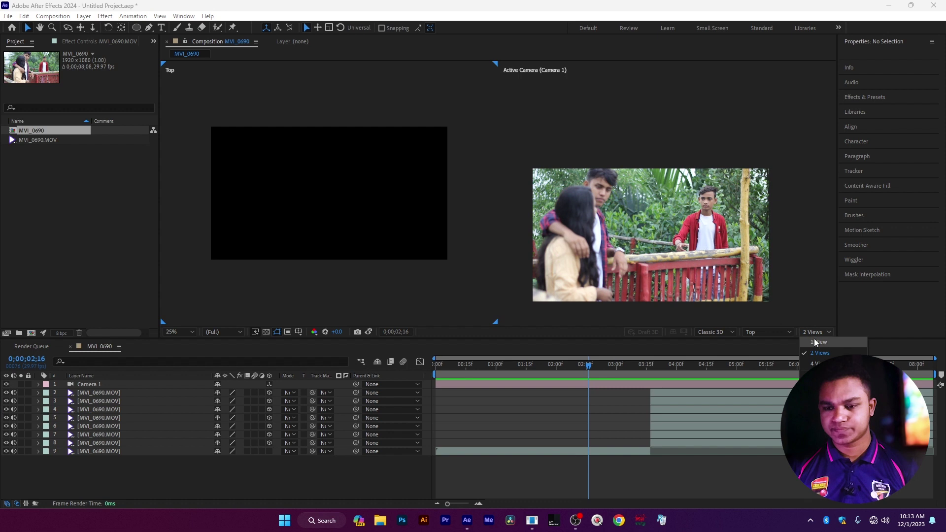
click(814, 339)
scroll(476, 256, up, 2)
drag(467, 254, 486, 167)
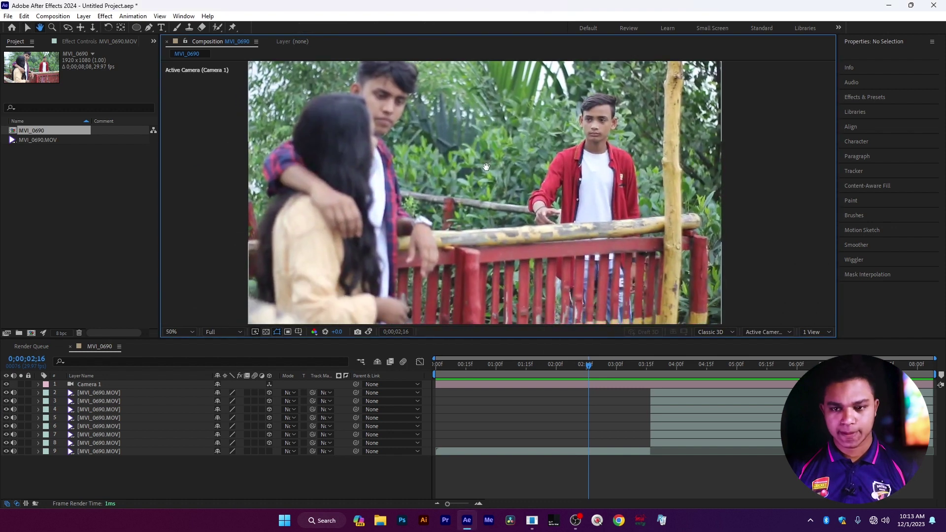
key(v)
drag(594, 367, 651, 375)
click(816, 332)
click(813, 349)
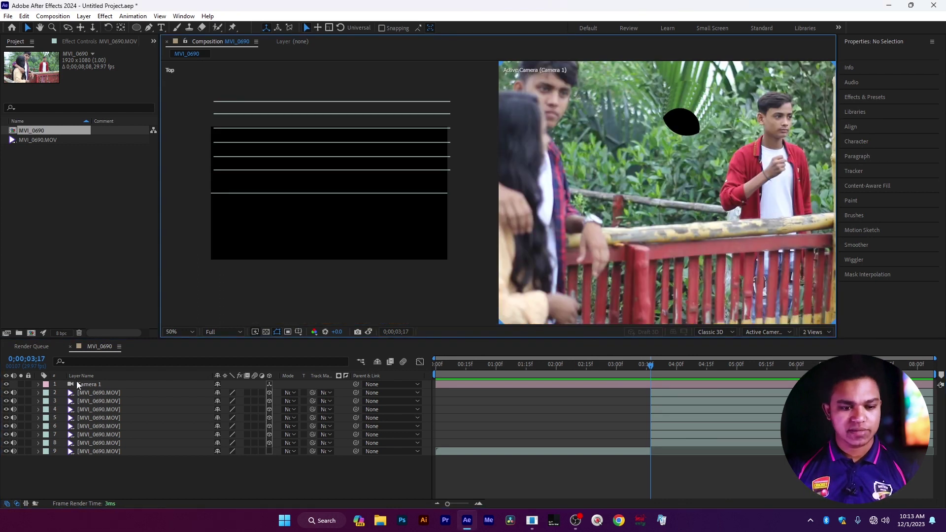
Add Point of Interest and Position keyframes to Camera 1 at 0;00;03;17.
click(91, 382)
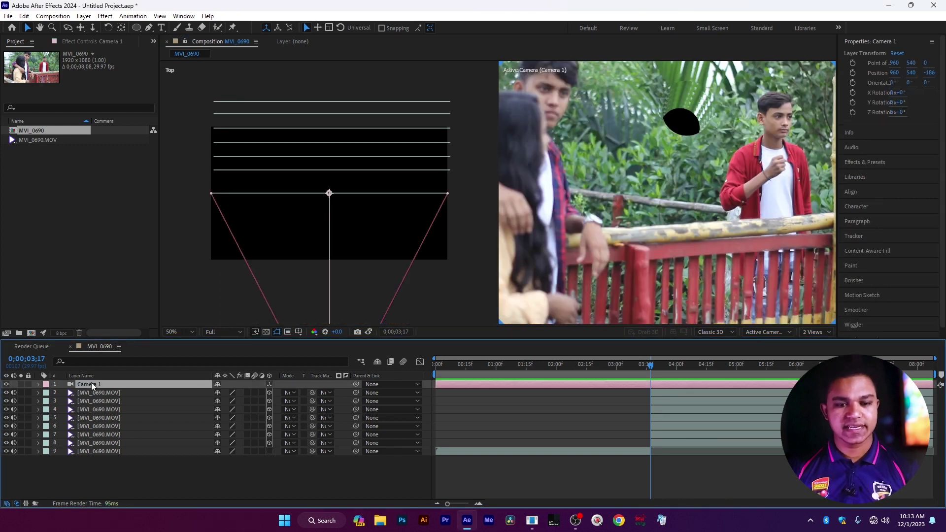
click(38, 384)
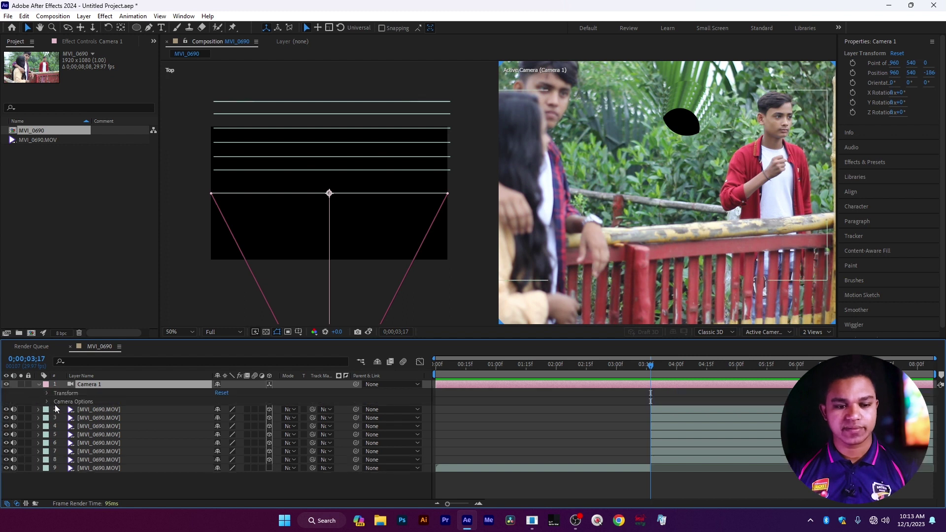
click(47, 393)
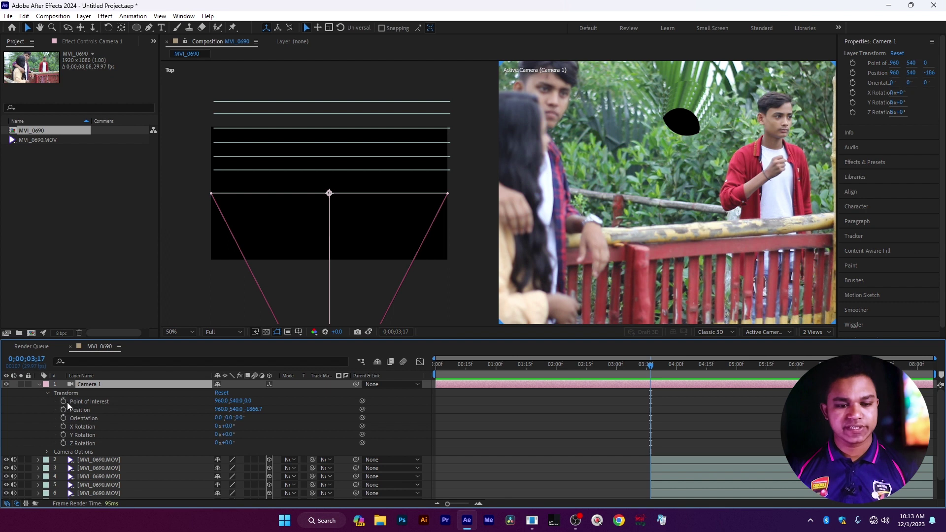
click(64, 401)
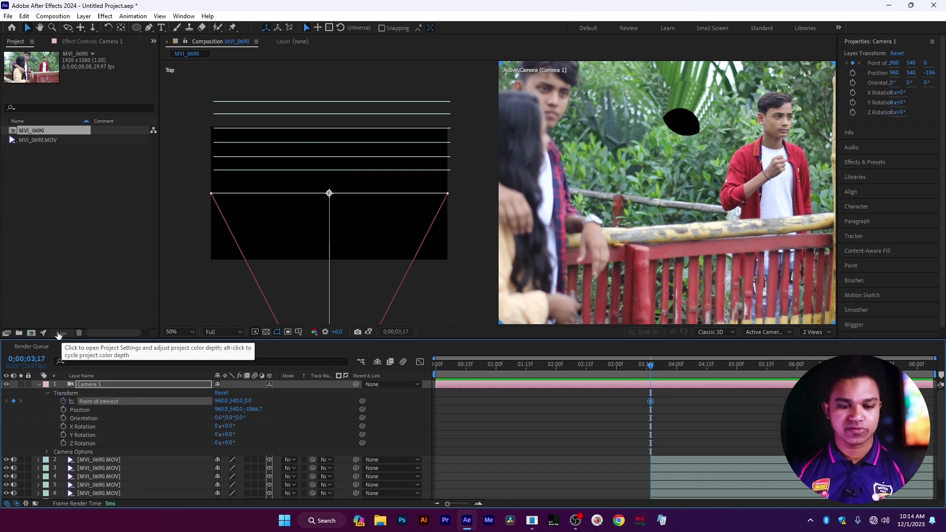
click(63, 410)
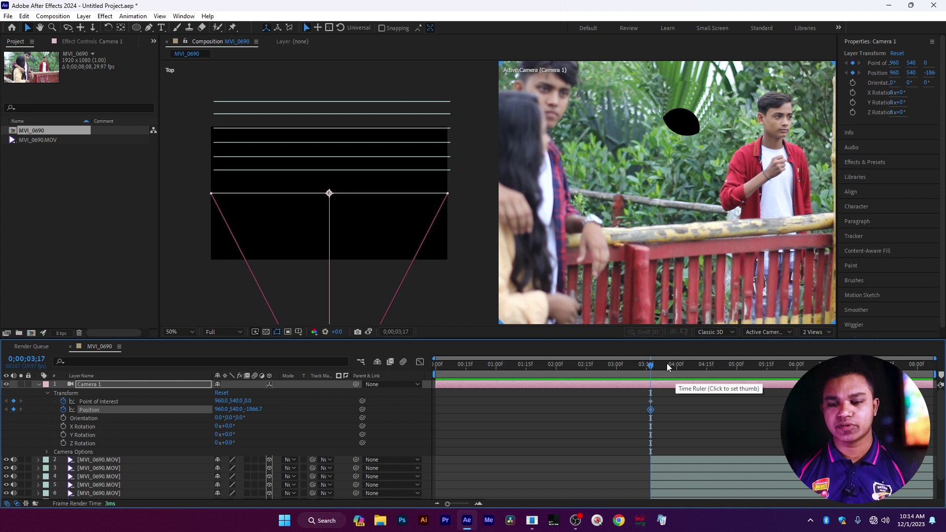
At 0;00;04;29, move Camera 1 straight forward to a Z position of about -526.7.
drag(669, 367, 735, 369)
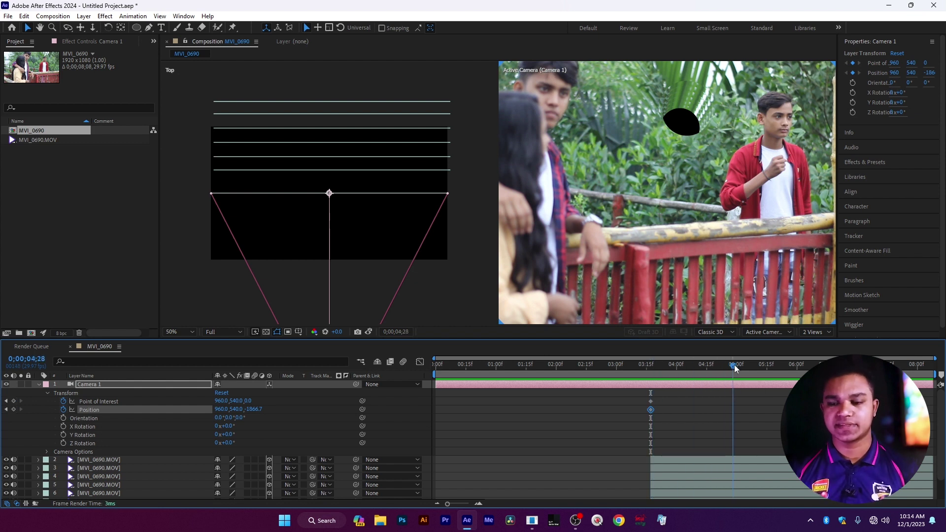
drag(735, 368, 736, 368)
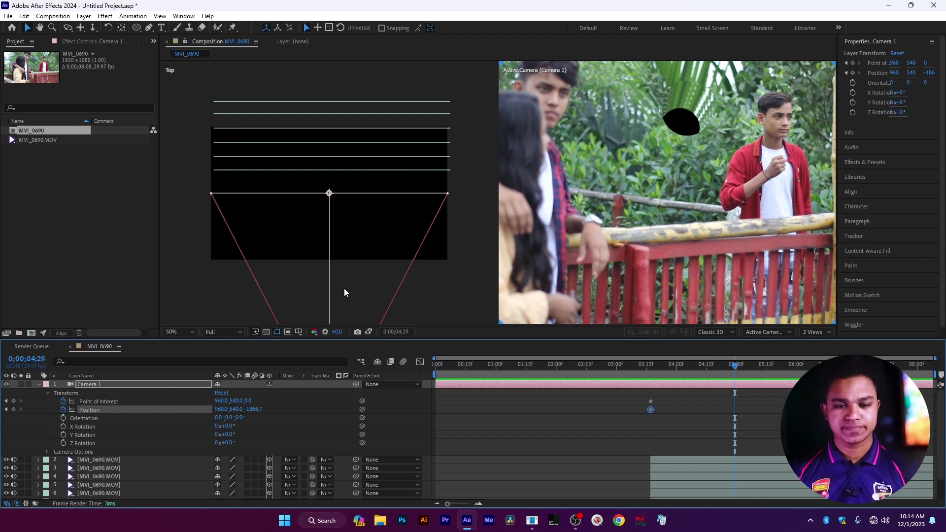
scroll(345, 292, down, 3)
drag(330, 310, 329, 225)
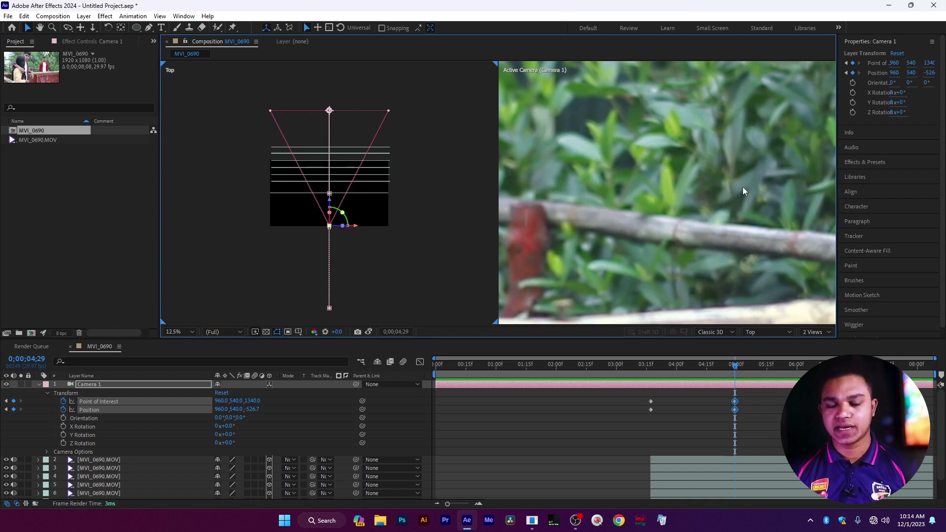
Pan Camera 1 to about X 1123.8, Y 155.7 so the circular tunnel is centred in the camera view.
scroll(700, 133, down, 2)
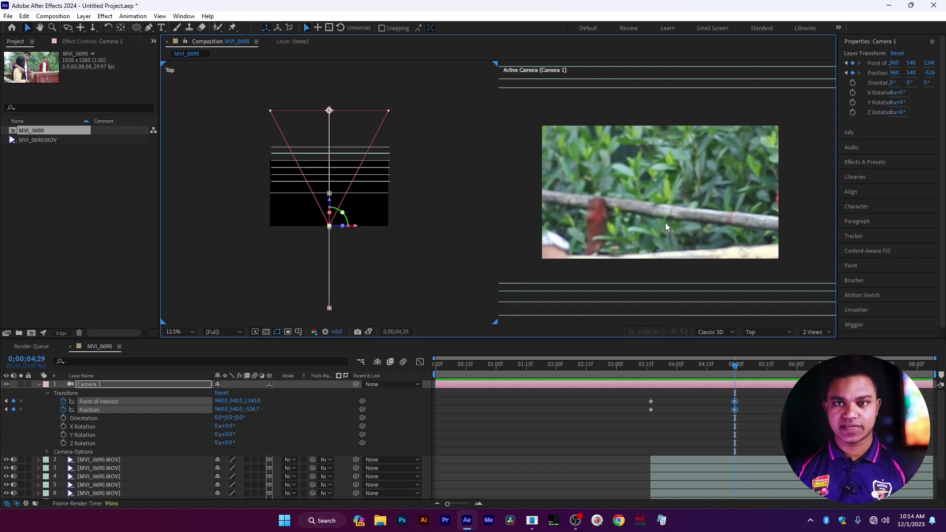
click(81, 28)
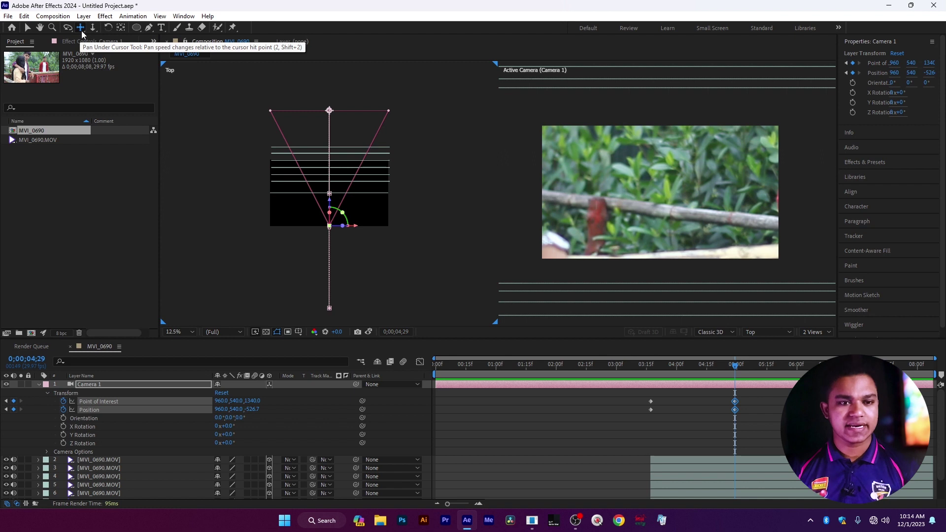
drag(634, 186, 601, 268)
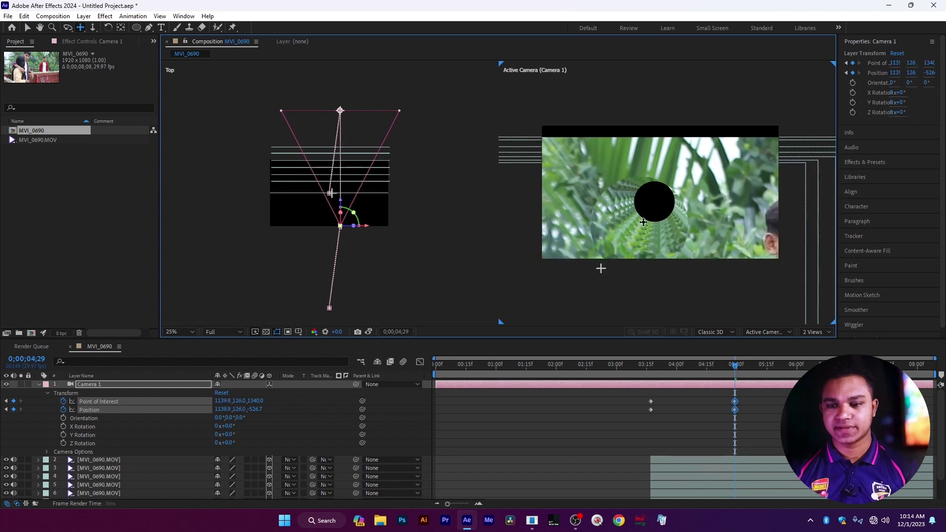
drag(644, 223, 651, 207)
At 0;00;05;29, move Camera 1 forward through the layered holes to a Z position of about 737.3.
drag(737, 366, 795, 371)
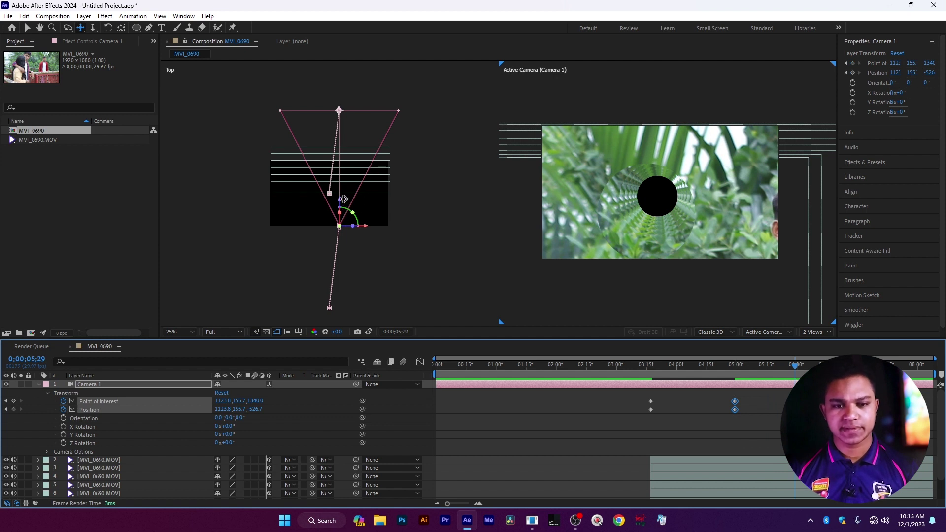
click(28, 28)
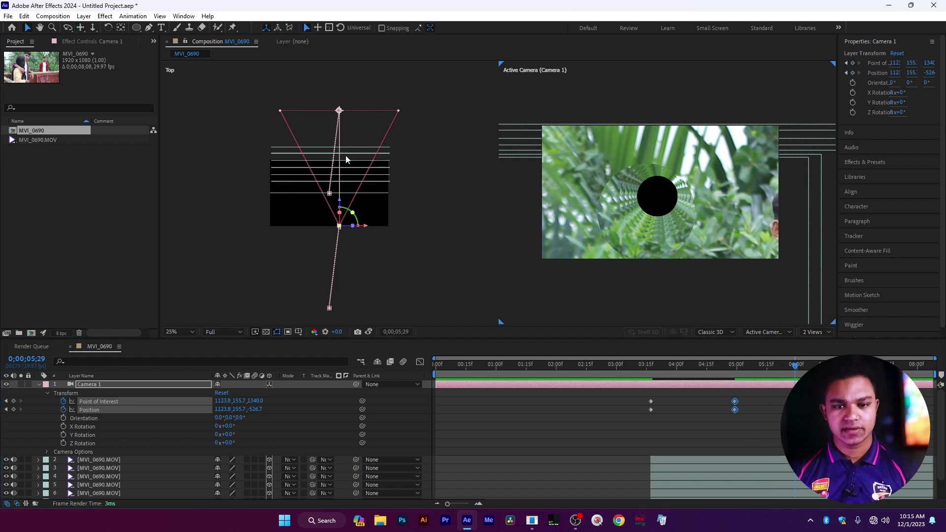
drag(339, 200, 338, 148)
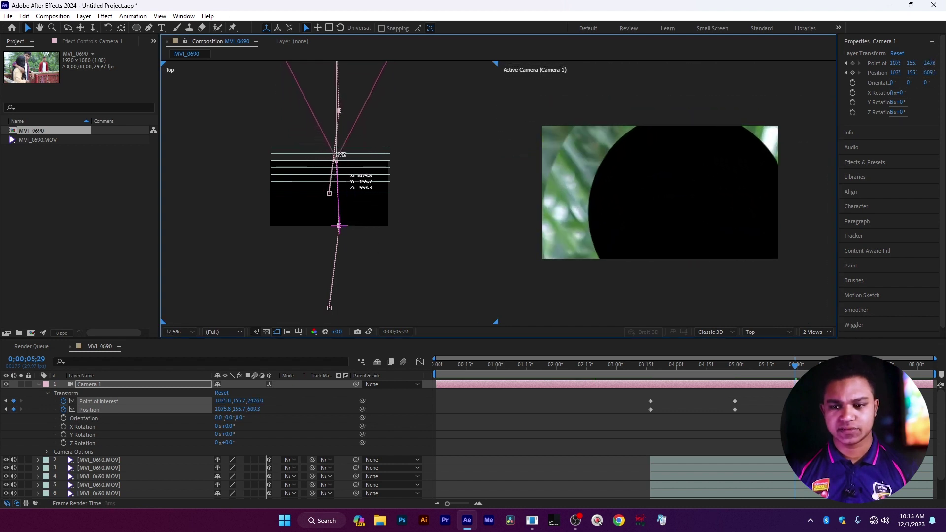
Delete Camera 1's Point of Interest and Position keyframes at 0;00;04;29, and move the final keyframe pair earlier to about 0;00;04;28.
drag(722, 417, 748, 411)
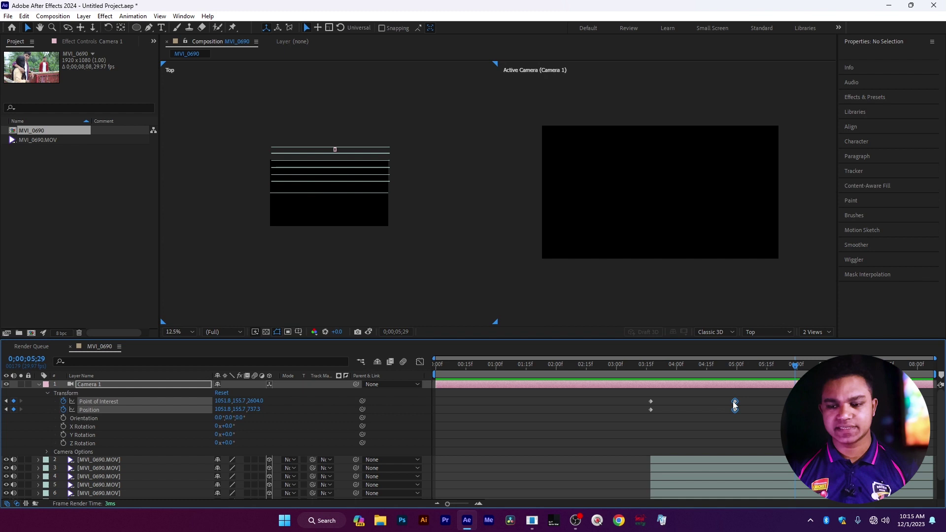
shift+click(734, 402)
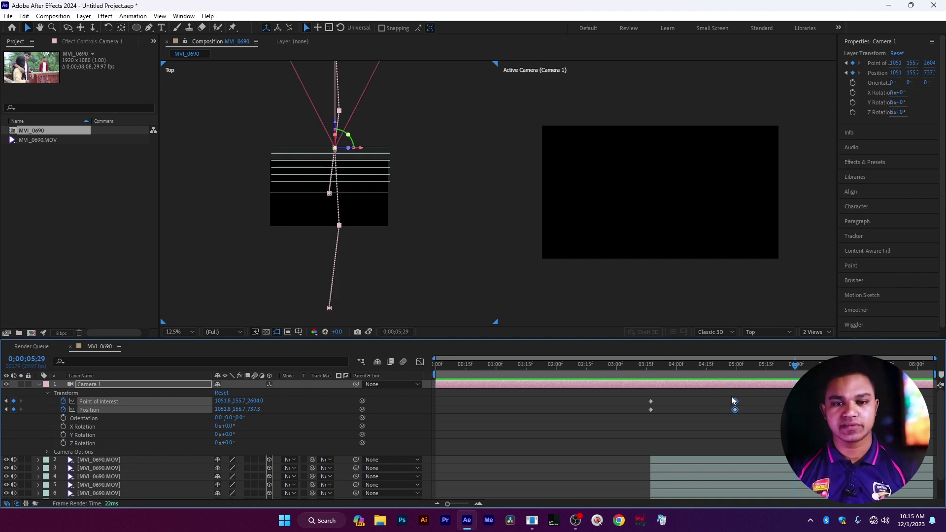
key(Delete)
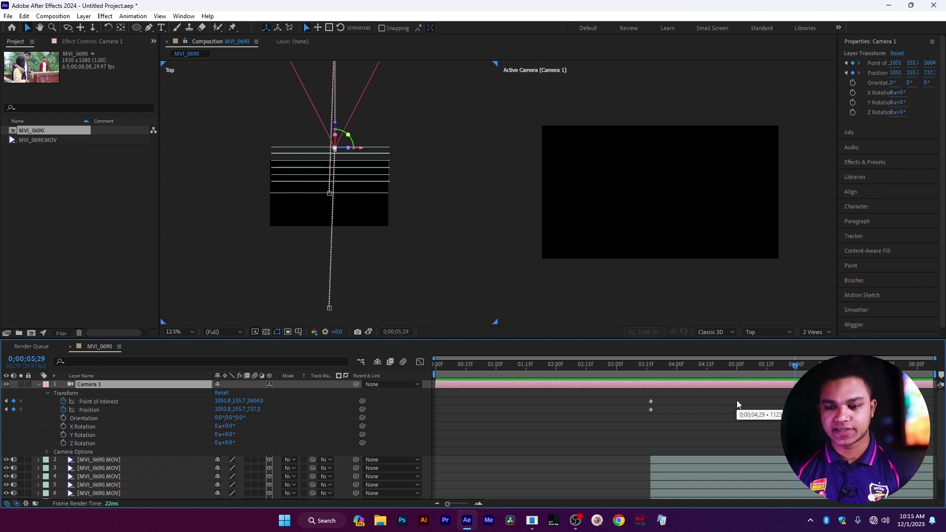
drag(796, 377, 637, 400)
drag(815, 395, 735, 413)
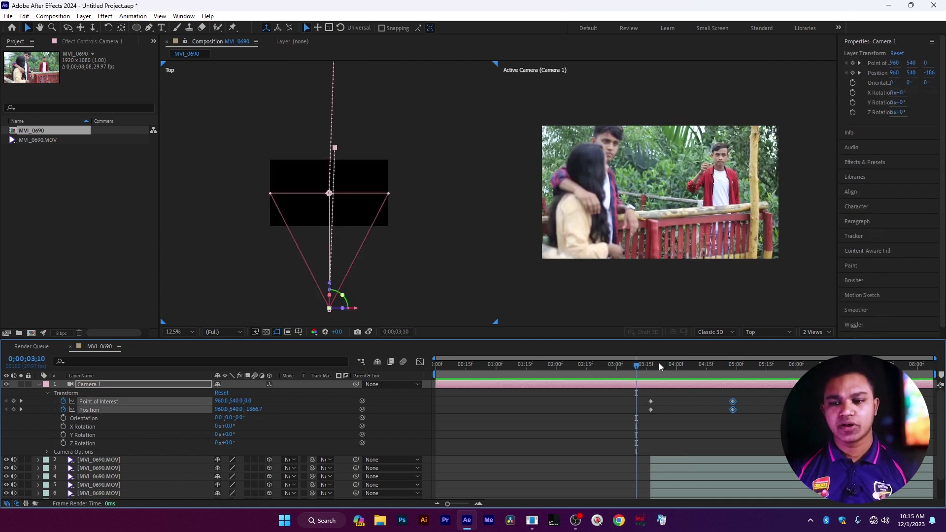
At 0;00;04;23, pan Camera 1 to about X 1104.6, Y 179.0 so the circular hole is centred in the camera view.
drag(639, 367, 725, 389)
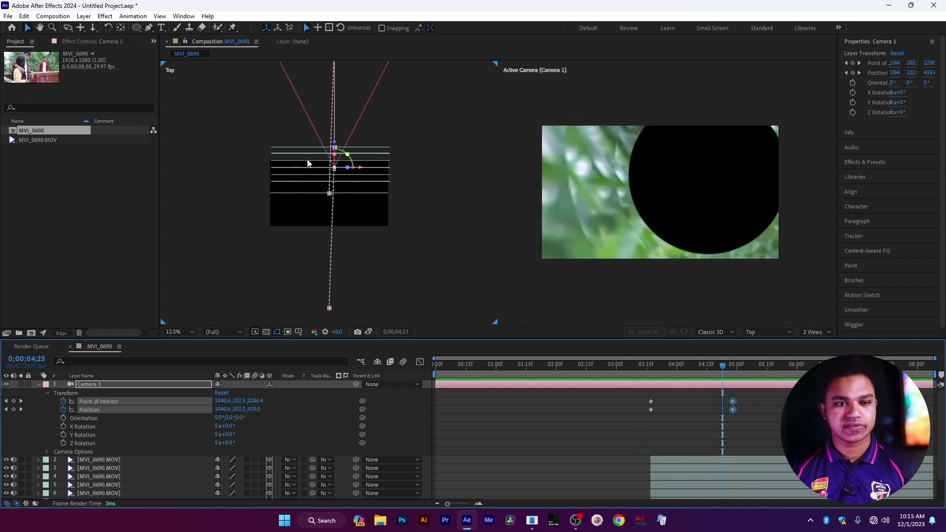
click(81, 28)
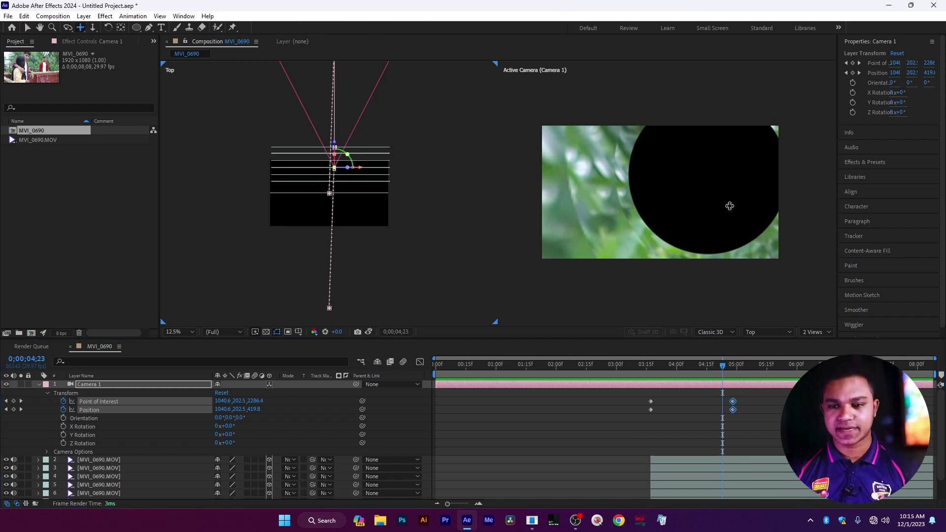
drag(730, 206, 598, 254)
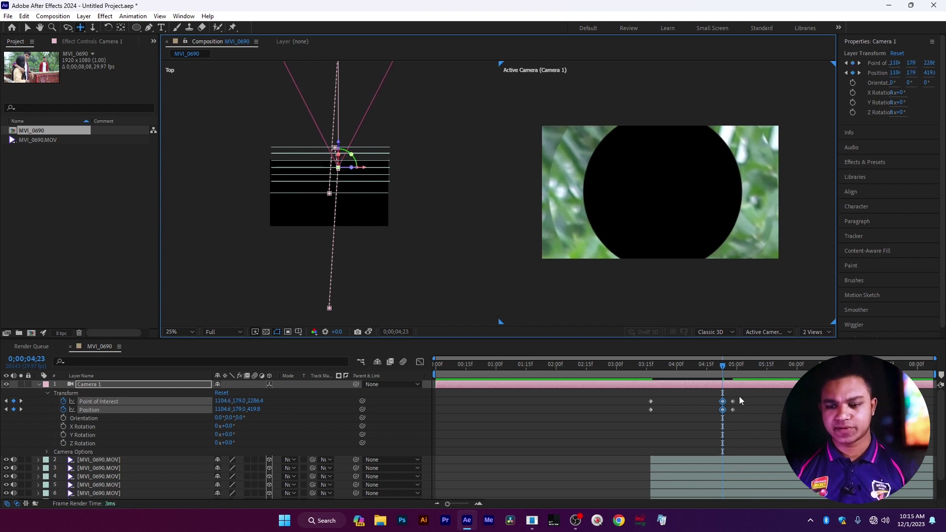
Delete Camera 1's last keyframe pair at about 0;00;04;28 and move the 0;00;04;23 pair earlier to about 0;00;04;15.
drag(739, 397, 732, 413)
key(Delete)
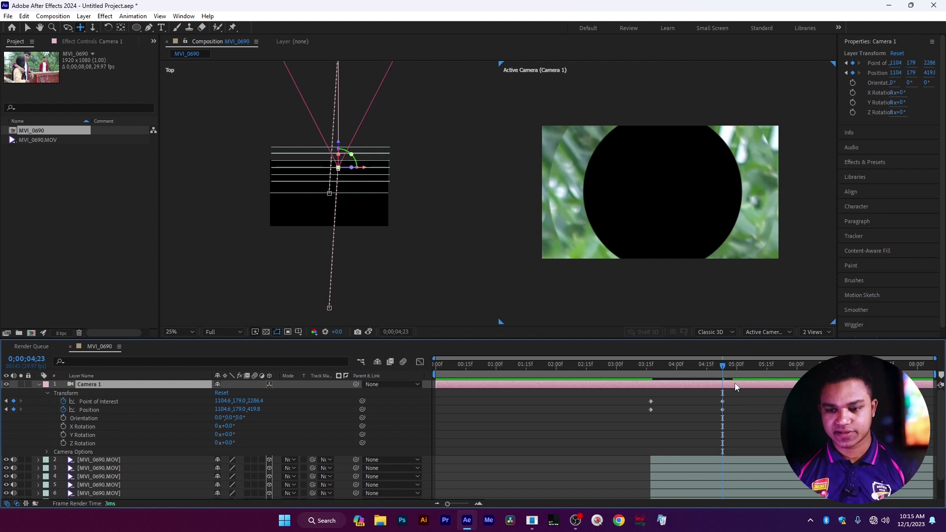
key(ctrl+z)
mouse_move(714, 396)
mouse_down()
mouse_move(732, 414)
mouse_move(708, 409)
mouse_up()
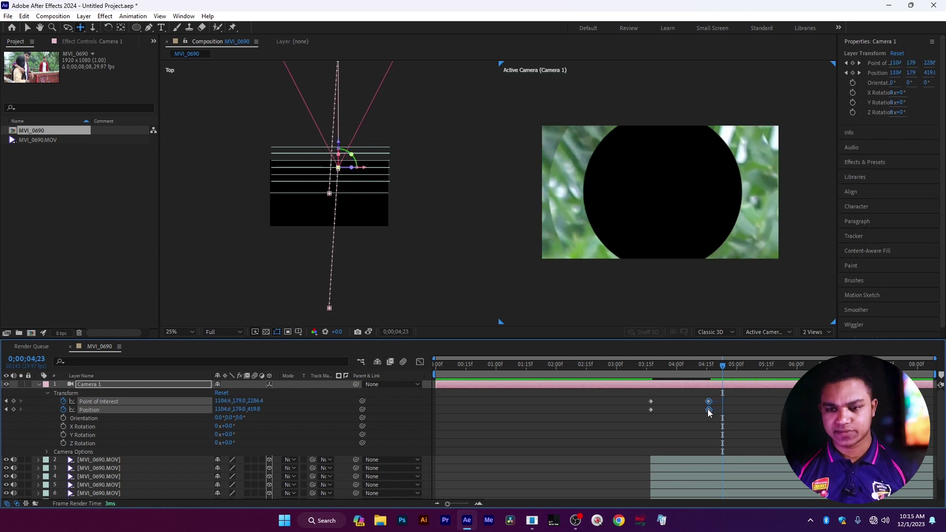
Preview the shortened camera move from 0;00;02;25.
drag(692, 376, 608, 389)
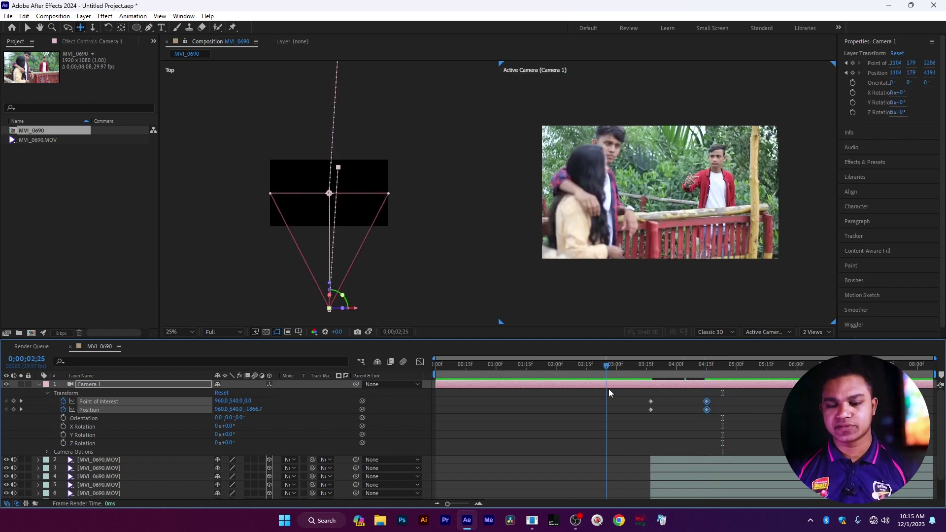
key(space)
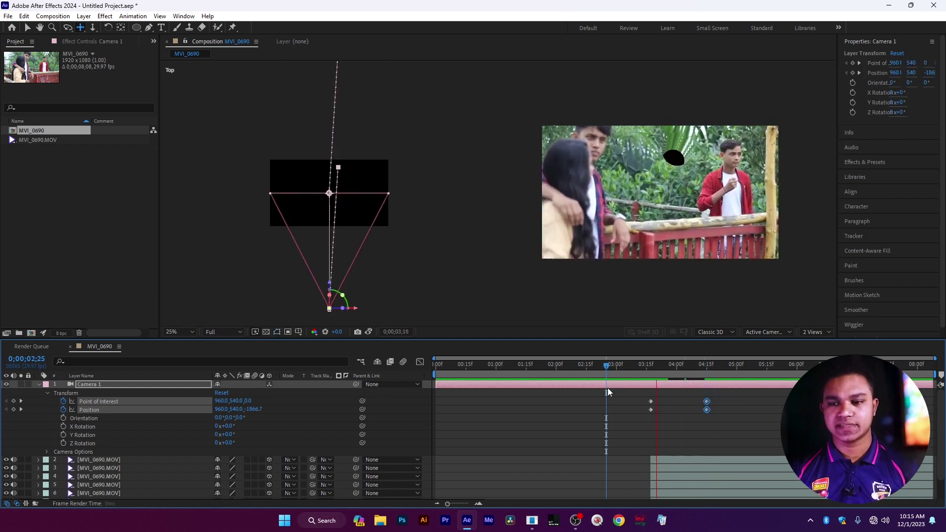
key(space)
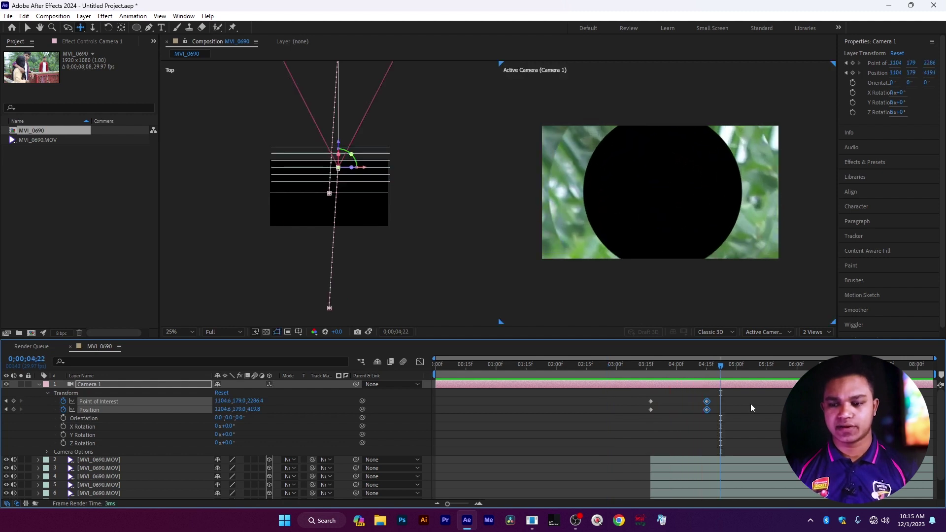
Switch the composition to 1 View, scrub through the camera move and collapse Camera 1's properties.
click(820, 332)
click(809, 340)
drag(717, 367, 738, 382)
click(626, 371)
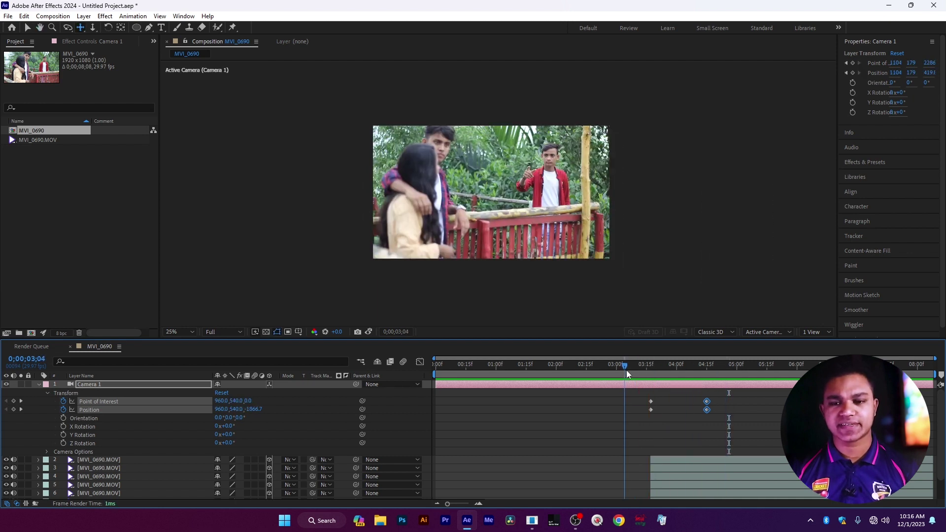
drag(626, 370, 646, 371)
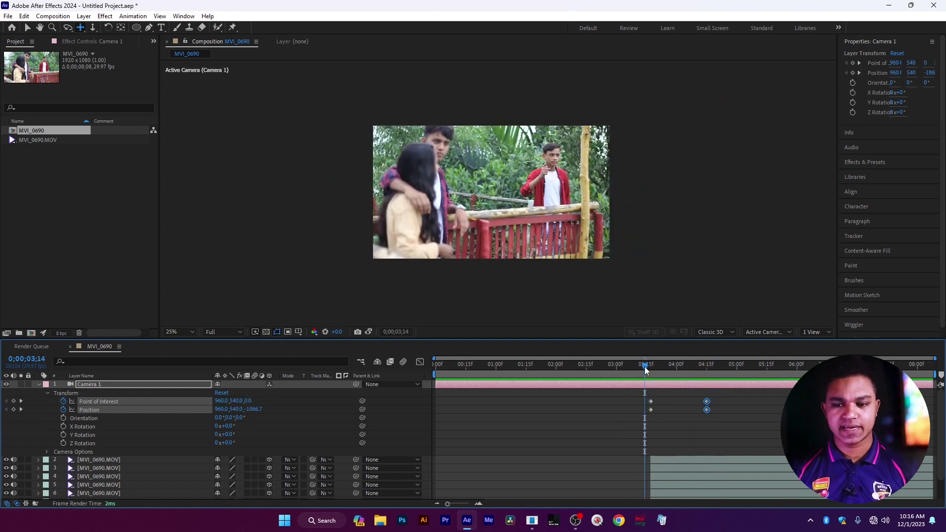
click(39, 384)
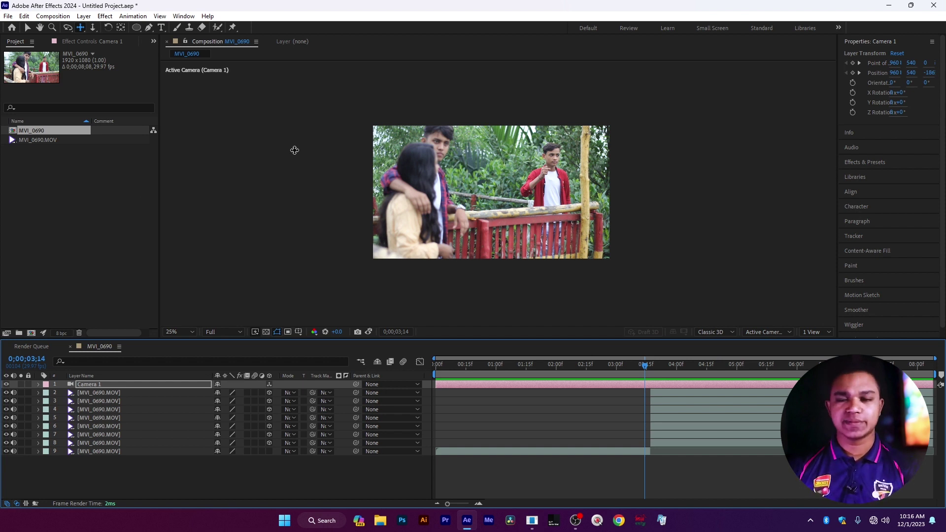
Import MVI_0714.MOV and place it beneath all layers in the composition, starting at about 0;00;03;10.
double_click(68, 262)
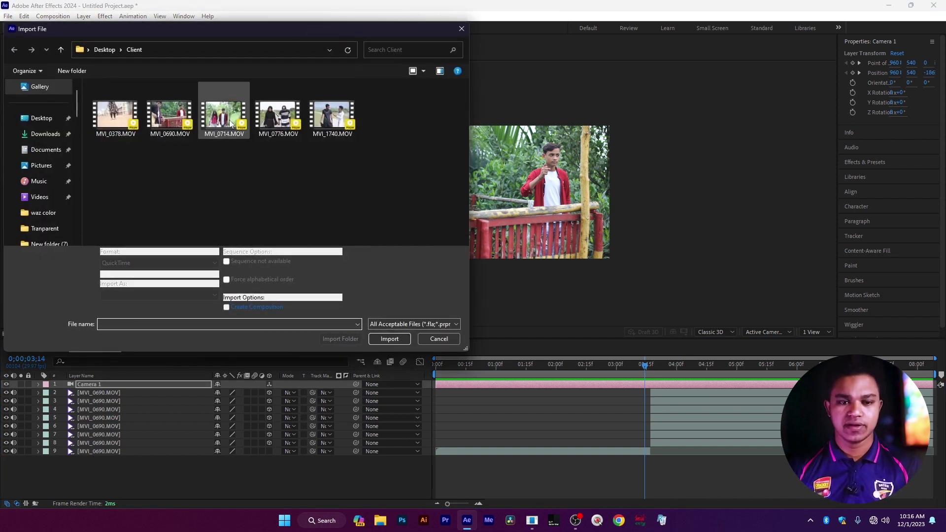
click(231, 124)
click(390, 339)
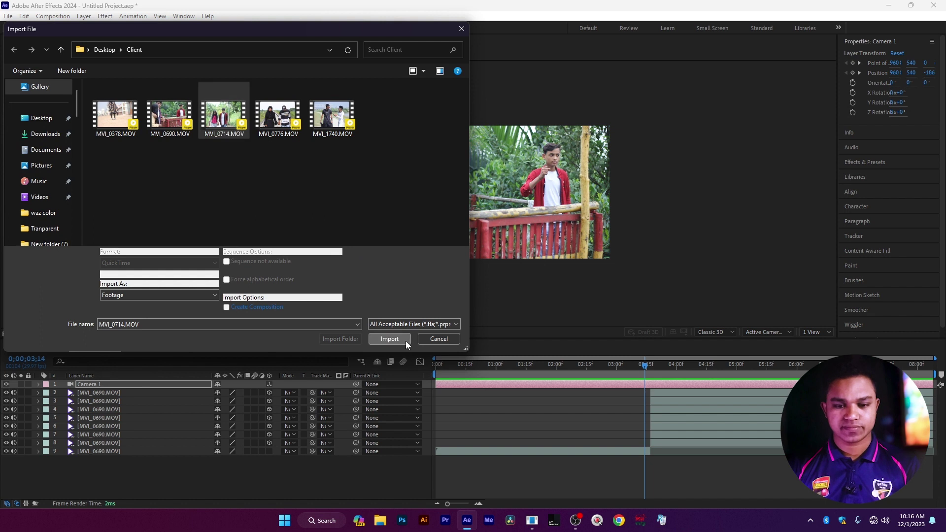
drag(38, 149, 335, 474)
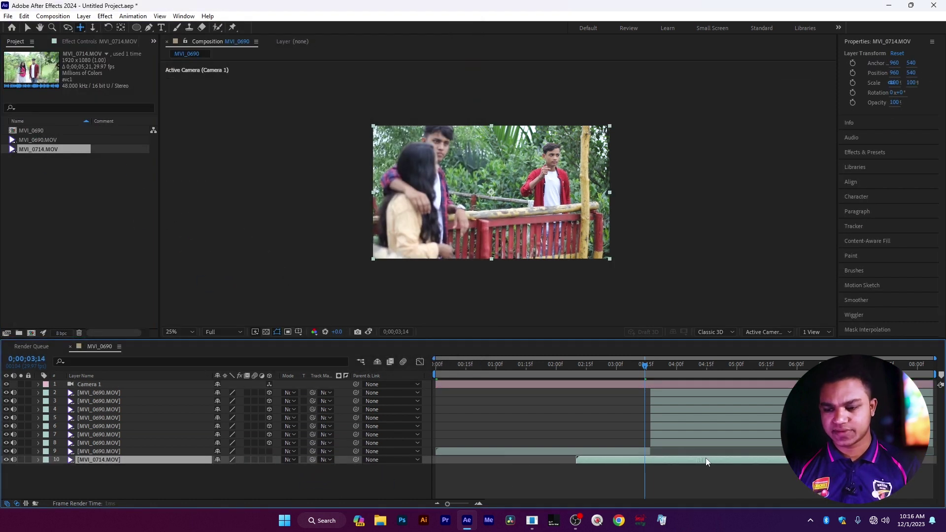
Preview the whole composition from the start and scrub back to 0;00;04;00 to check the new clip through the circular holes.
key(Home)
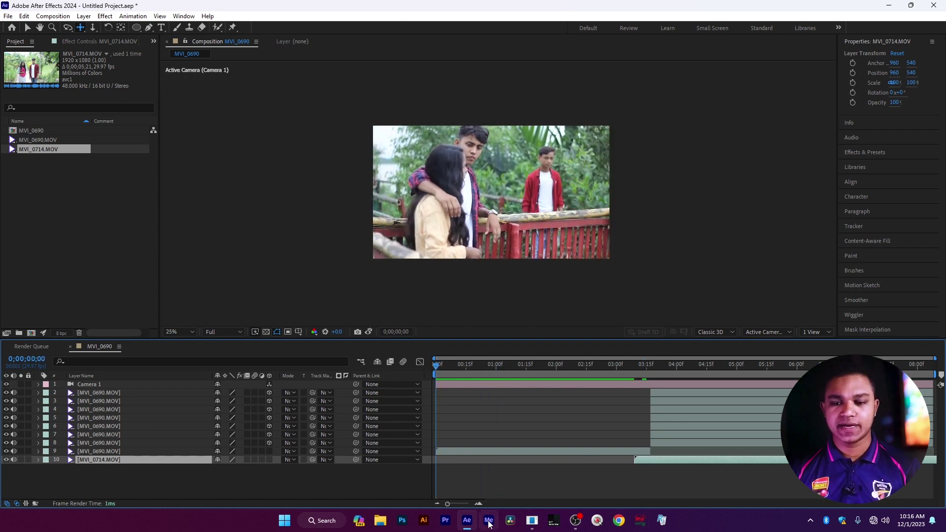
scroll(529, 237, up, 2)
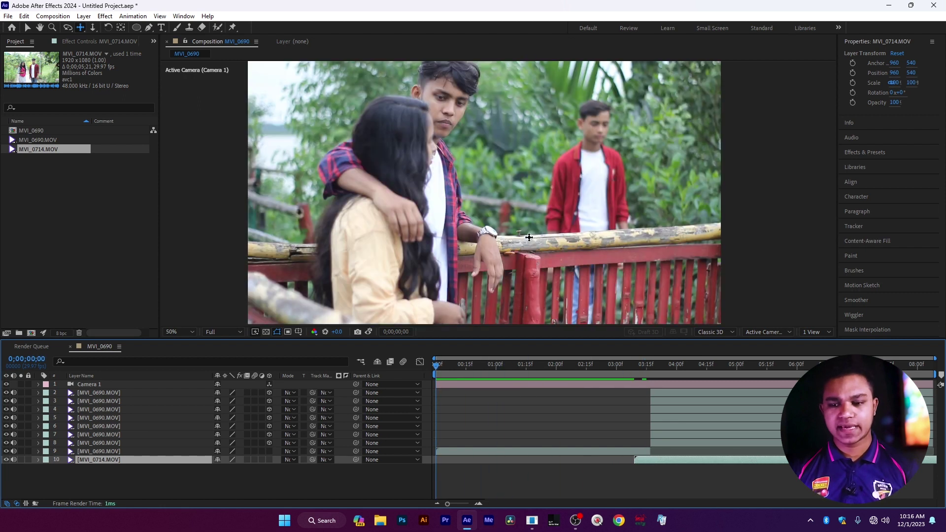
key(space)
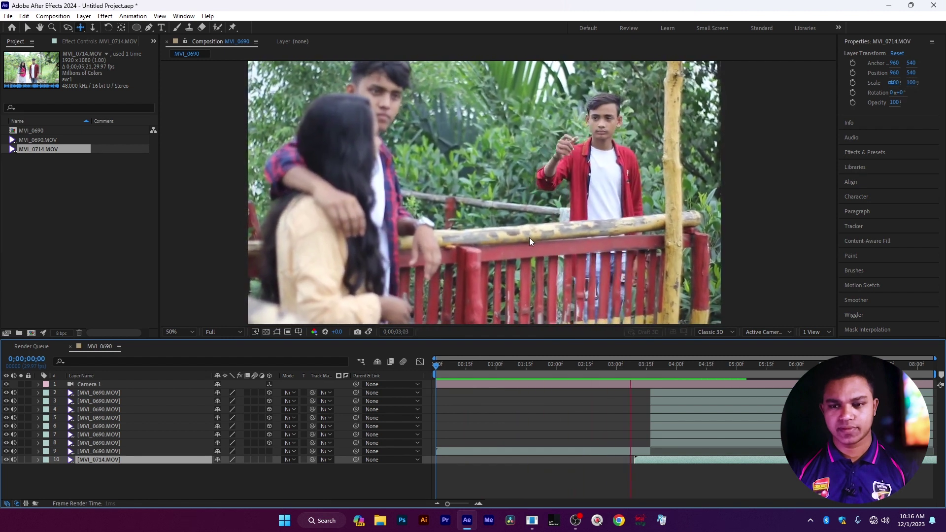
key(space)
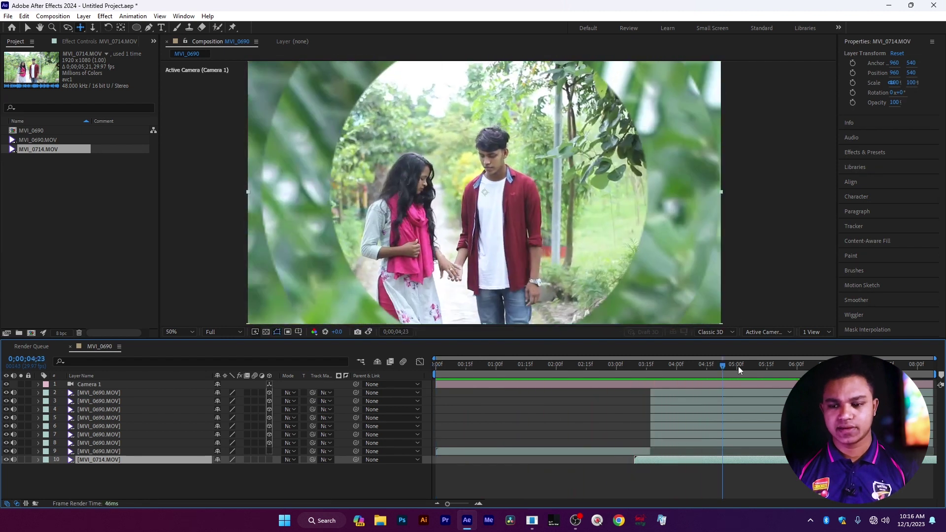
mouse_move(709, 369)
mouse_down()
mouse_move(649, 372)
mouse_move(707, 375)
mouse_up()
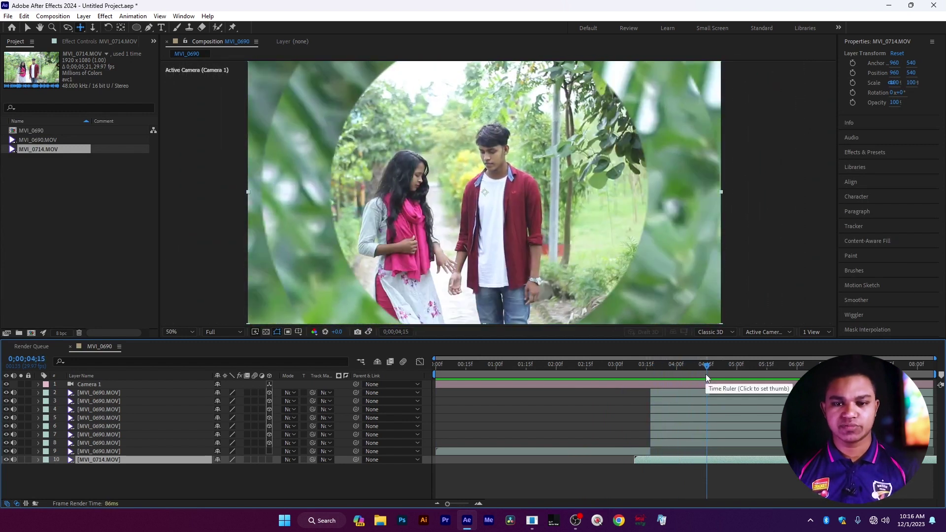
drag(712, 369, 678, 370)
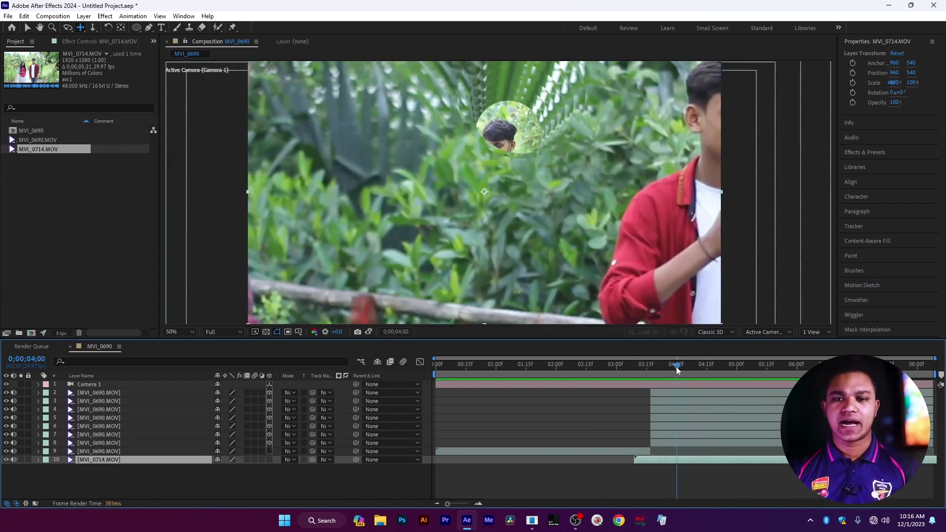